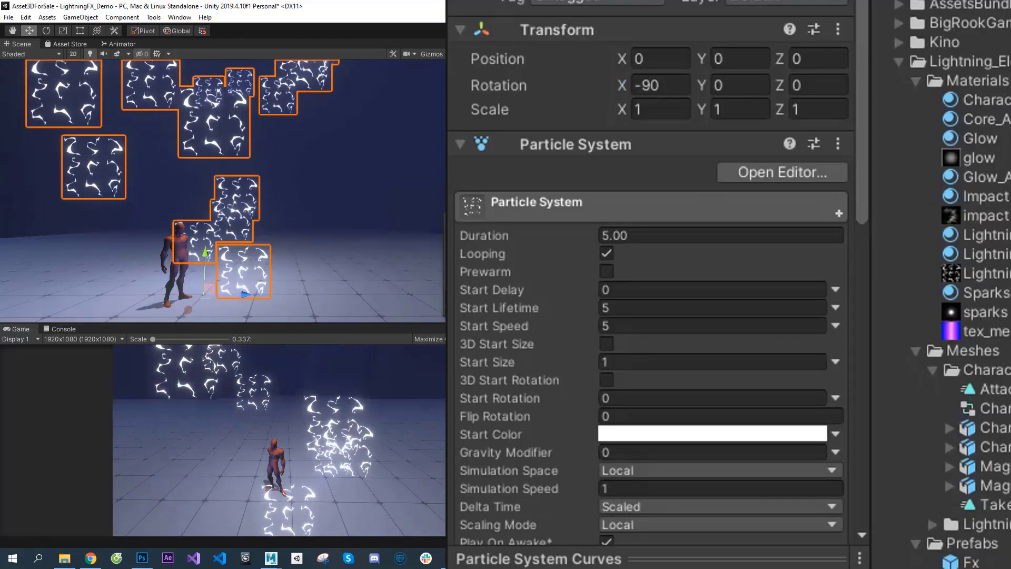
# Step: Set Start Lifetime to a random range of 0.05–0.1
pyautogui.click(836, 307)
pyautogui.click(895, 410)
pyautogui.click(634, 307)
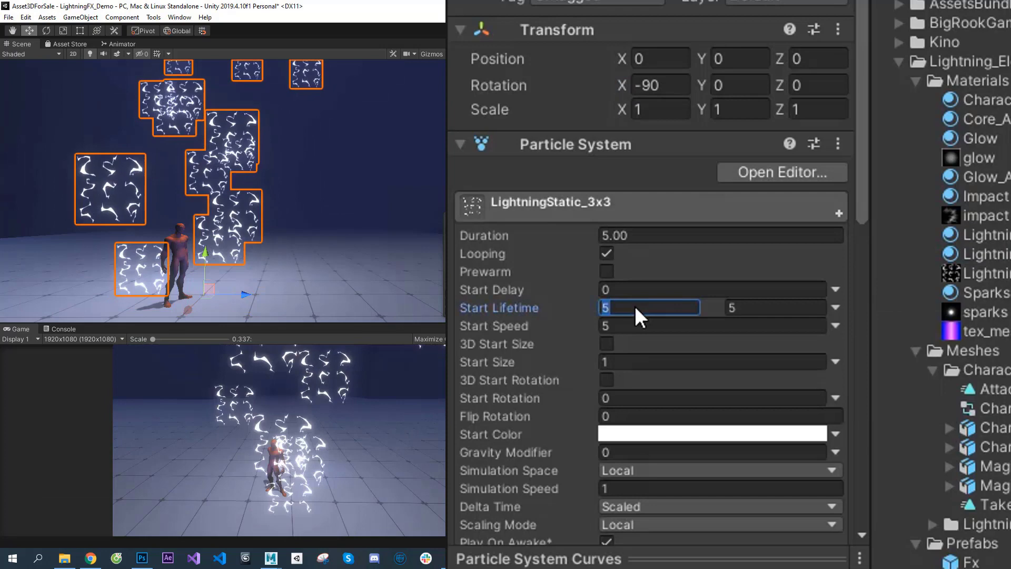
pyautogui.write('0.05')
pyautogui.click(773, 307)
pyautogui.write('0.1')
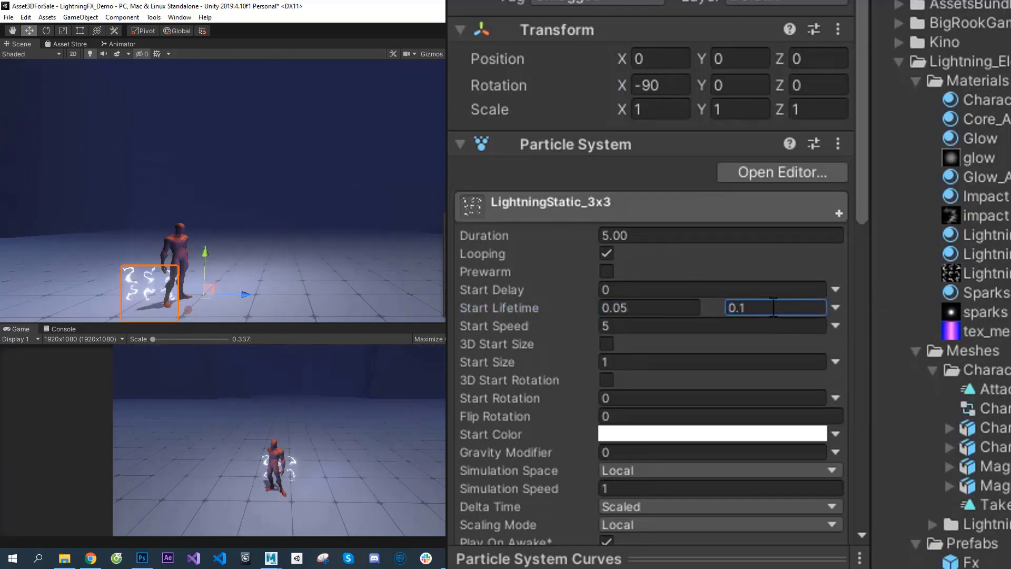
# Step: Enable Texture Sheet Animation with 3x3 tiles and a random Frame over Time between two values
pyautogui.scroll(-10, 526, 327)
pyautogui.click(465, 347)
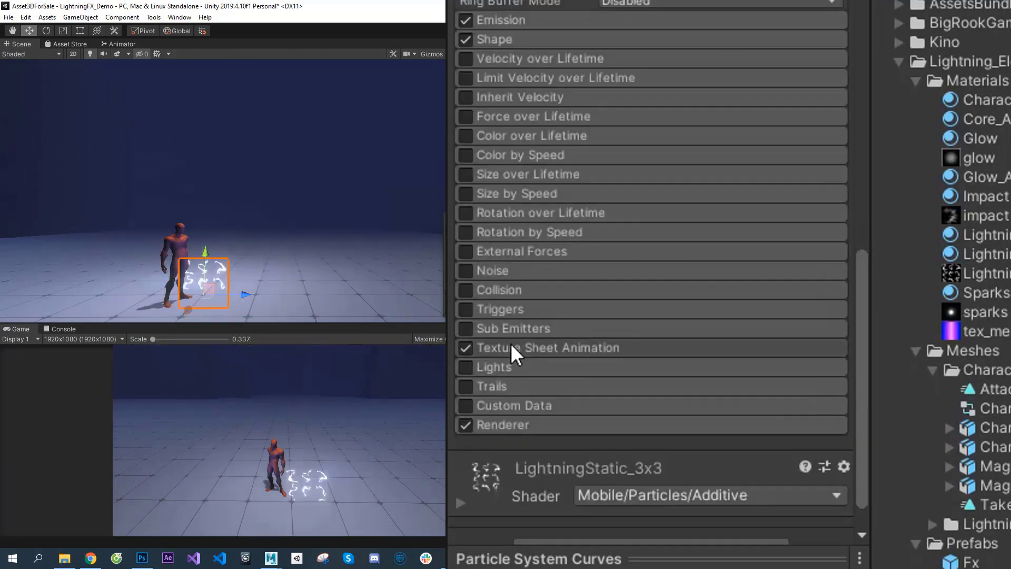
pyautogui.click(511, 344)
pyautogui.click(673, 390)
pyautogui.write('3')
pyautogui.click(745, 388)
pyautogui.write('3')
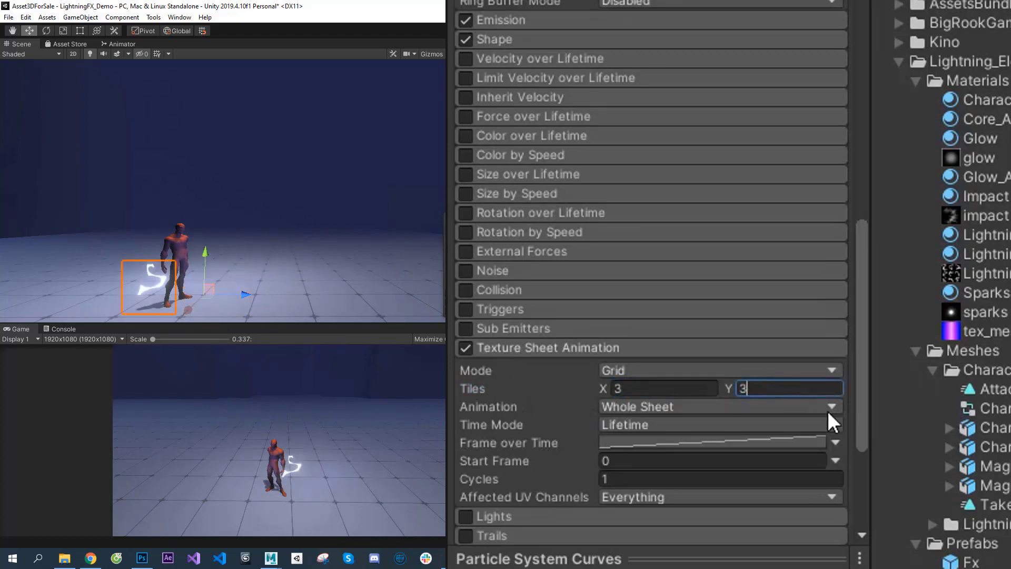
pyautogui.click(836, 445)
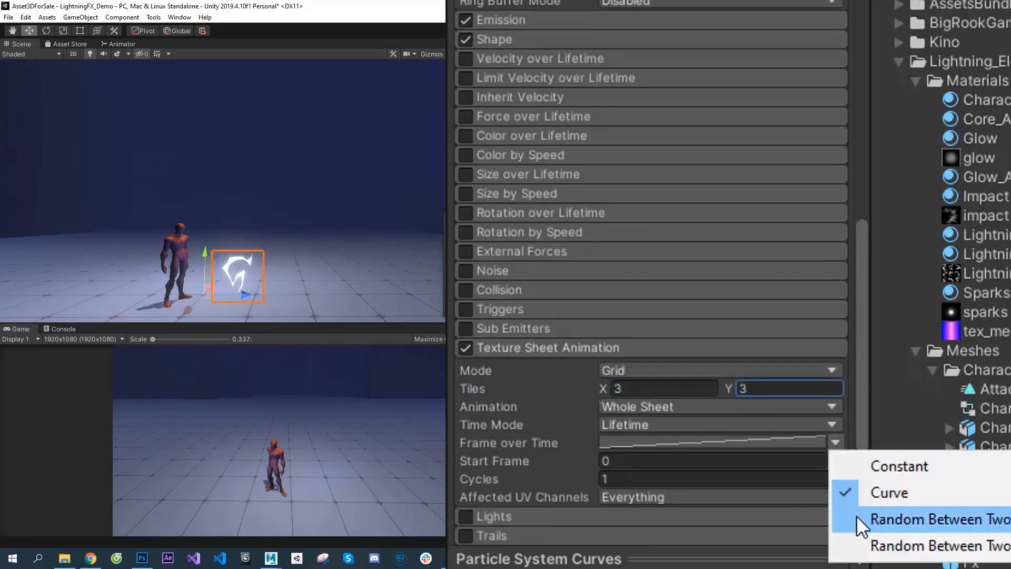
pyautogui.click(856, 517)
pyautogui.click(789, 442)
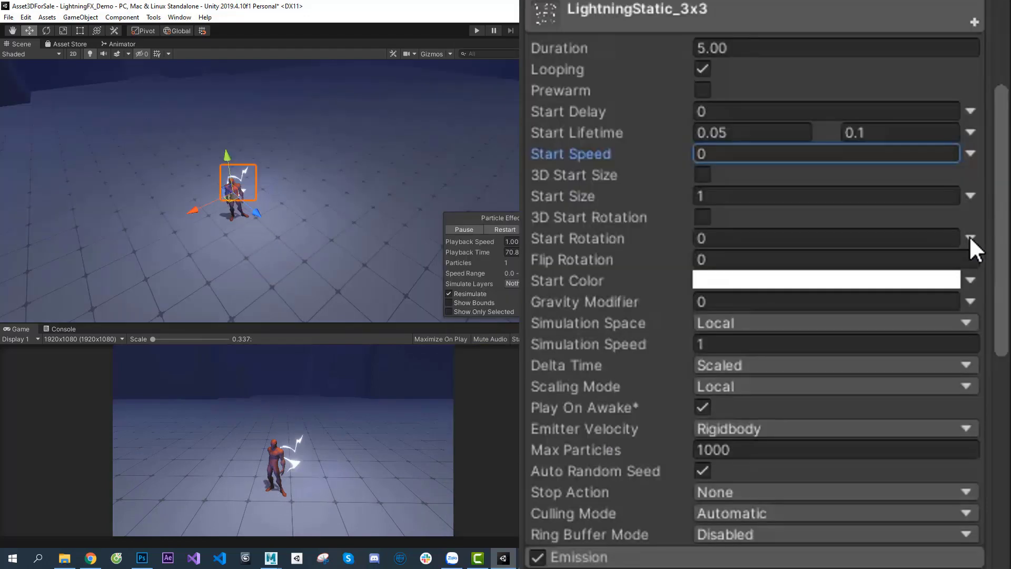
# Step: Set Start Speed, make Start Rotation random 0–360, and Flip Rotation 1
pyautogui.click(971, 238)
pyautogui.click(985, 329)
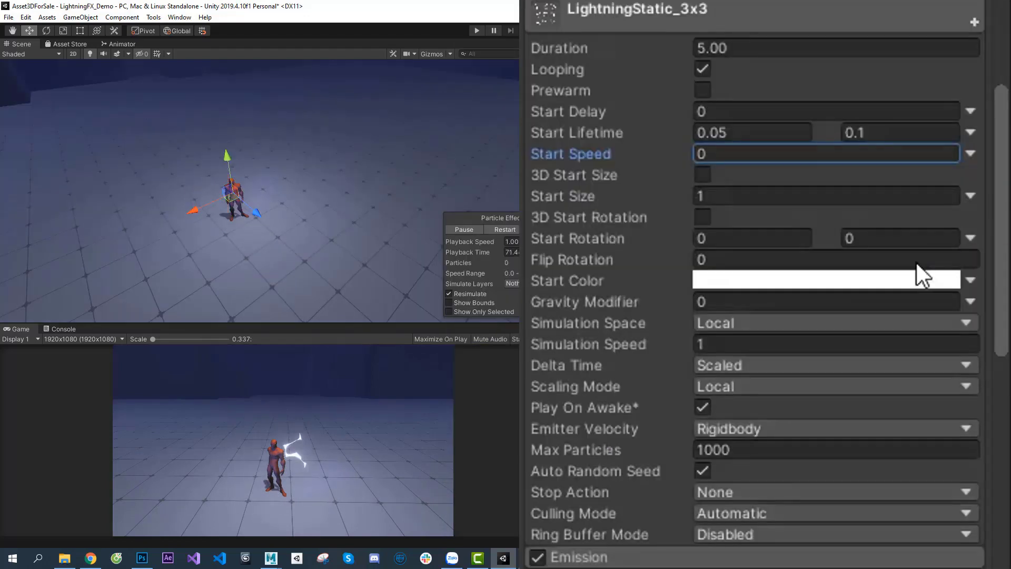
pyautogui.click(894, 242)
pyautogui.write('360')
pyautogui.press('Tab')
pyautogui.write('1')
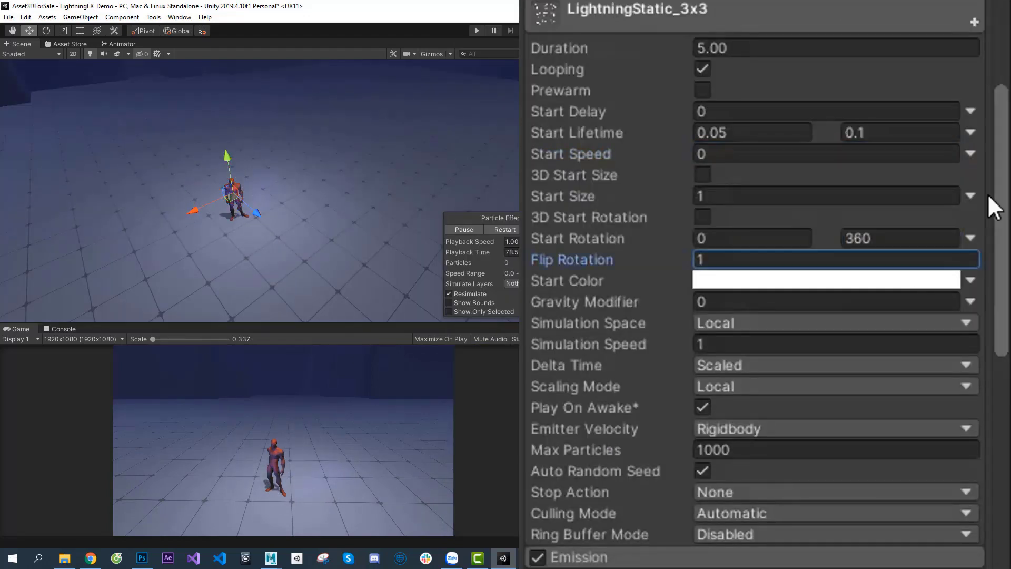
# Step: Make Start Size a random range with minimum 0.7
pyautogui.click(970, 195)
pyautogui.click(1001, 281)
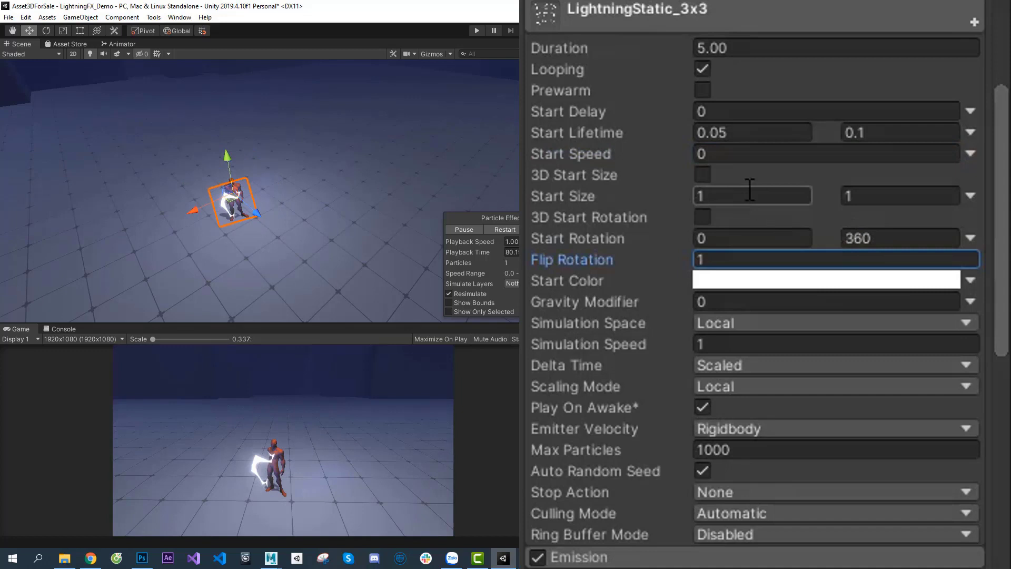
pyautogui.click(748, 195)
pyautogui.write('0.7')
pyautogui.click(897, 194)
# Step: Finish the 1.5 maximum start size and apply a light blue-to-pink Color over Lifetime gradient
pyautogui.write('1.')
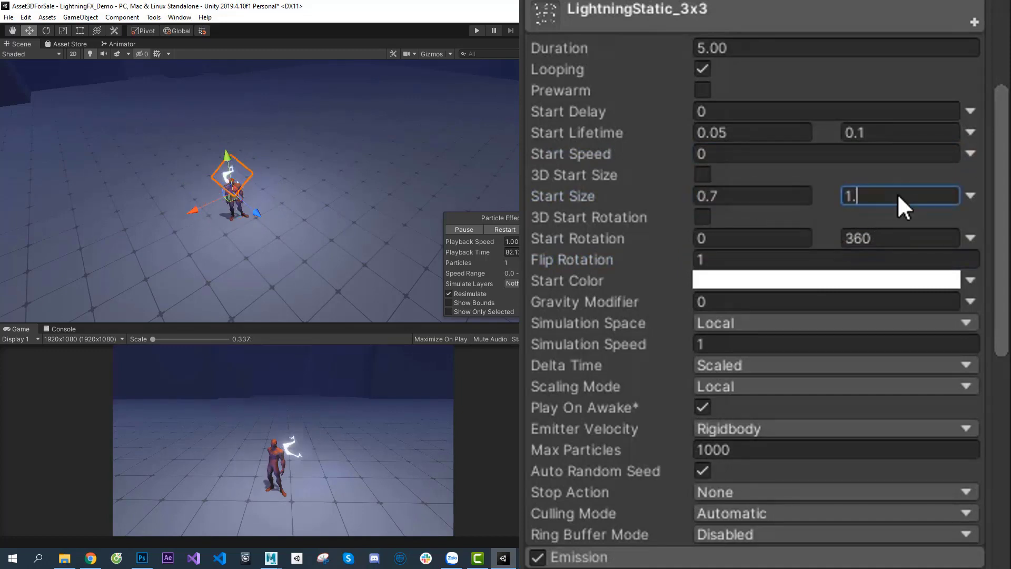
pyautogui.write('5')
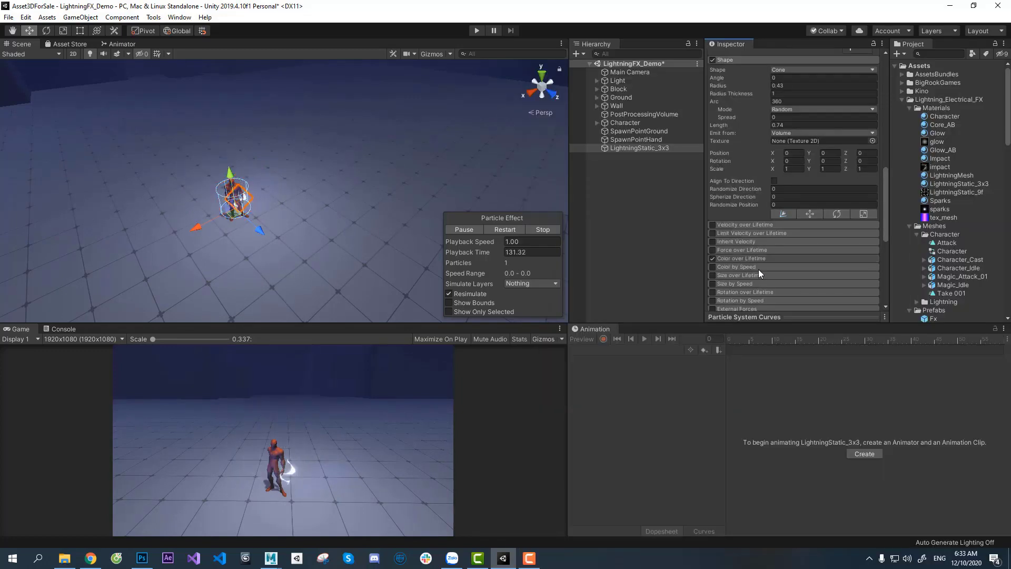
pyautogui.click(820, 268)
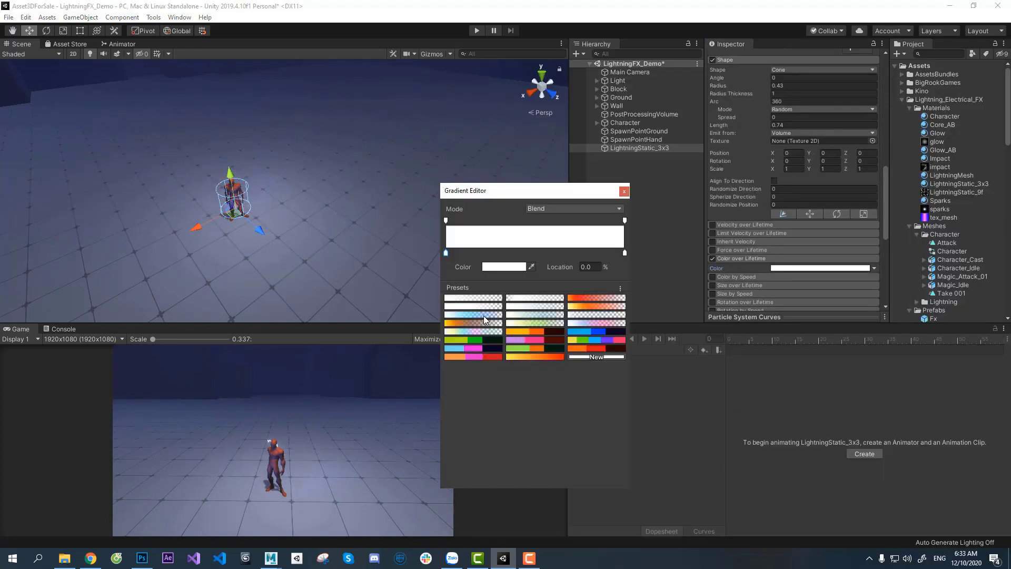
pyautogui.click(483, 314)
pyautogui.click(591, 323)
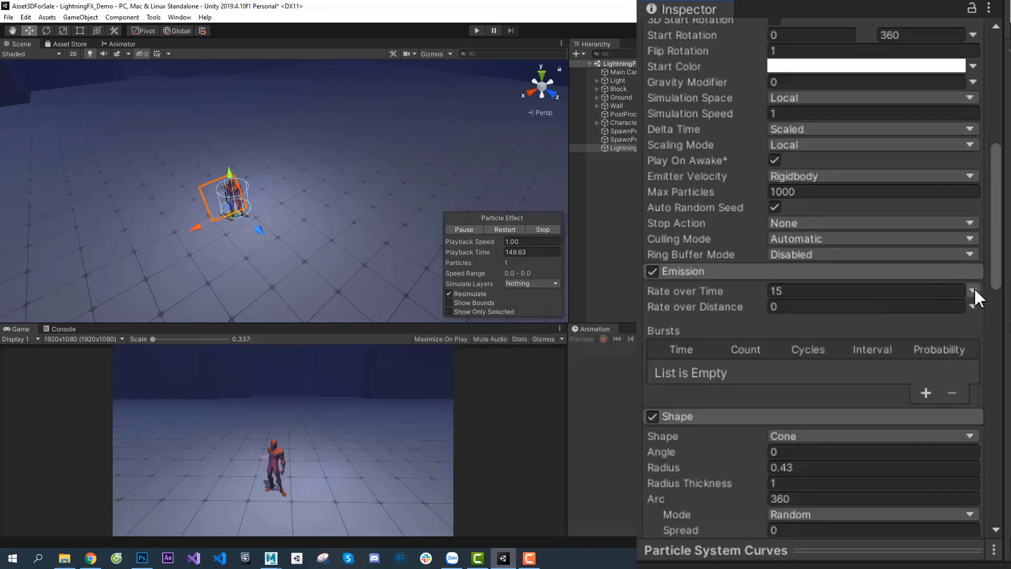
# Step: Make Rate over Time a curve with constant-tangent keys dragged into flickering steps down to zero
pyautogui.click(972, 290)
pyautogui.click(1000, 336)
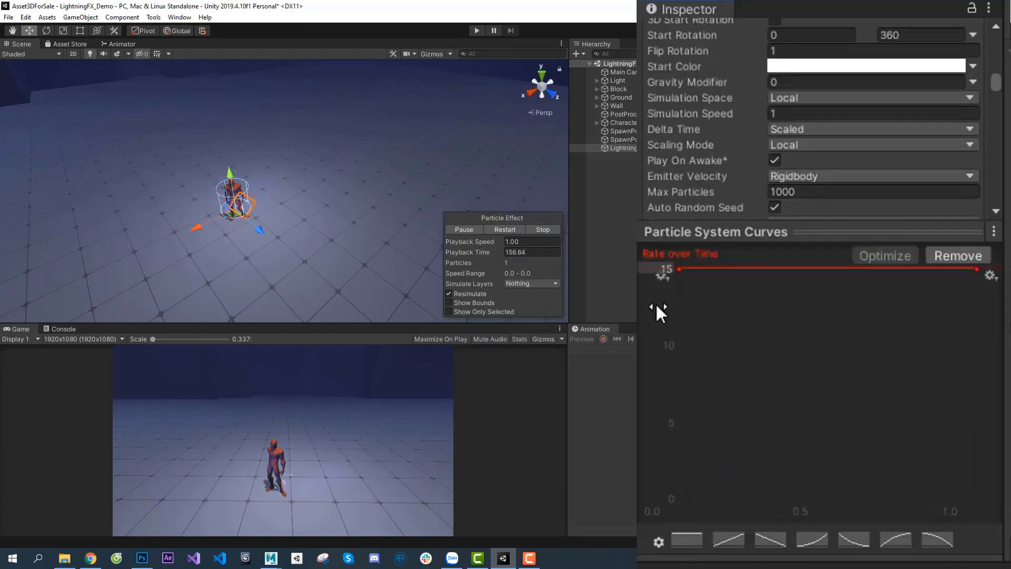
pyautogui.moveTo(658, 311); pyautogui.dragTo(973, 266)
pyautogui.rightClick(818, 270)
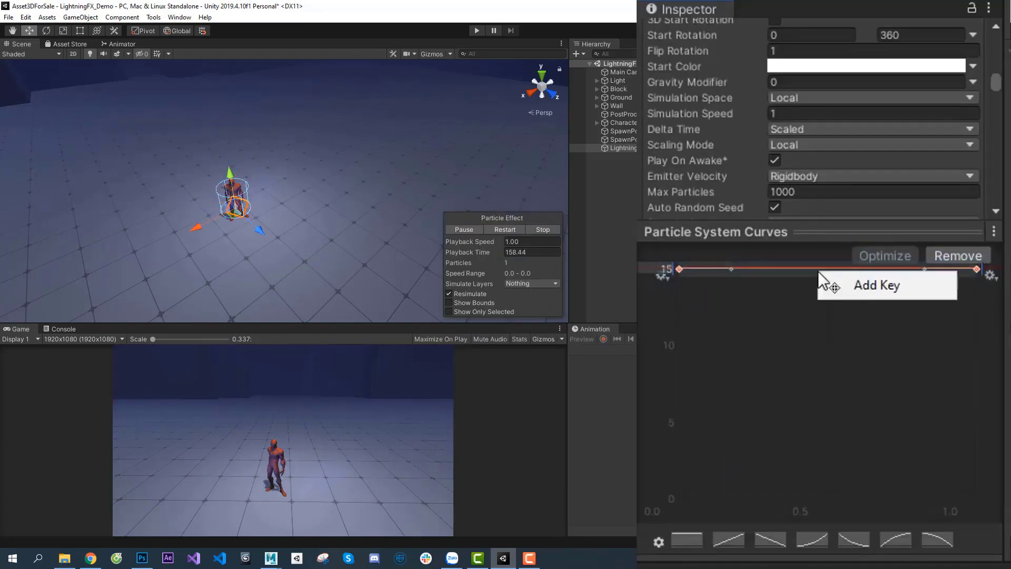
pyautogui.rightClick(679, 269)
pyautogui.moveTo(715, 508)
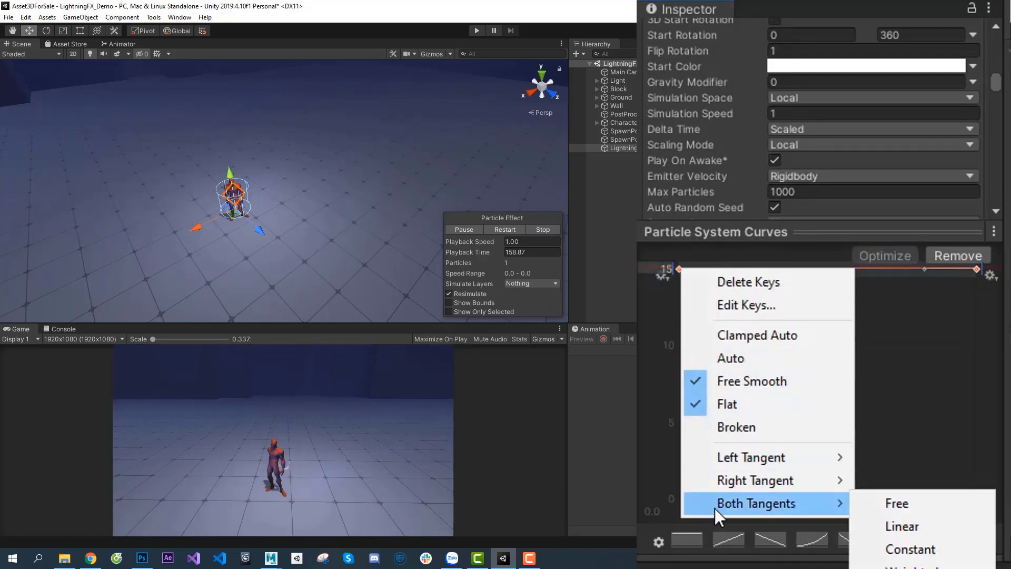
pyautogui.click(921, 549)
pyautogui.moveTo(744, 268); pyautogui.dragTo(758, 333)
pyautogui.moveTo(818, 268); pyautogui.dragTo(921, 468)
pyautogui.moveTo(678, 269); pyautogui.dragTo(679, 392)
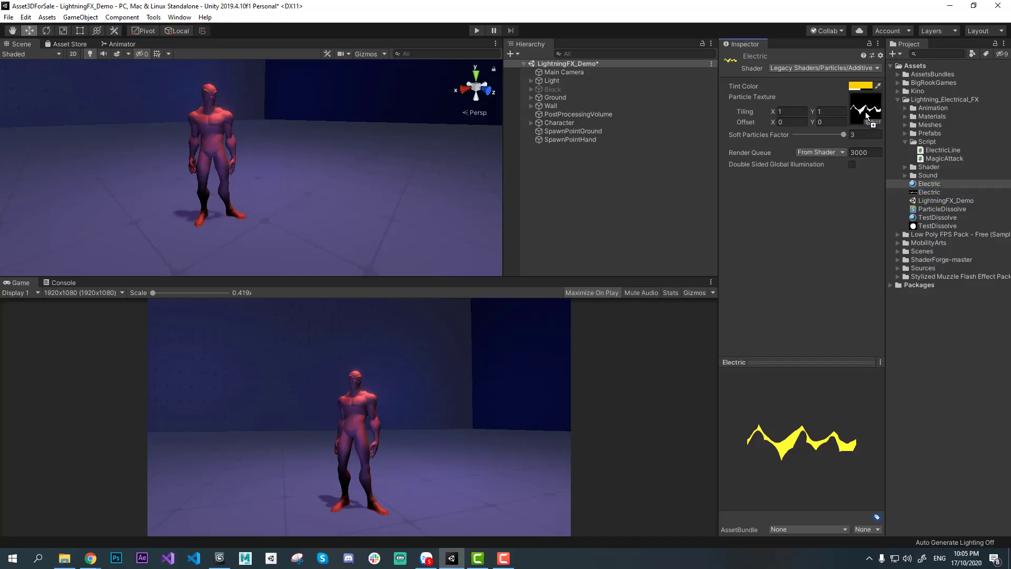
# Step: Create an empty object at the origin named Electric_Arm_R with the ElectricLine script
pyautogui.rightClick(570, 171)
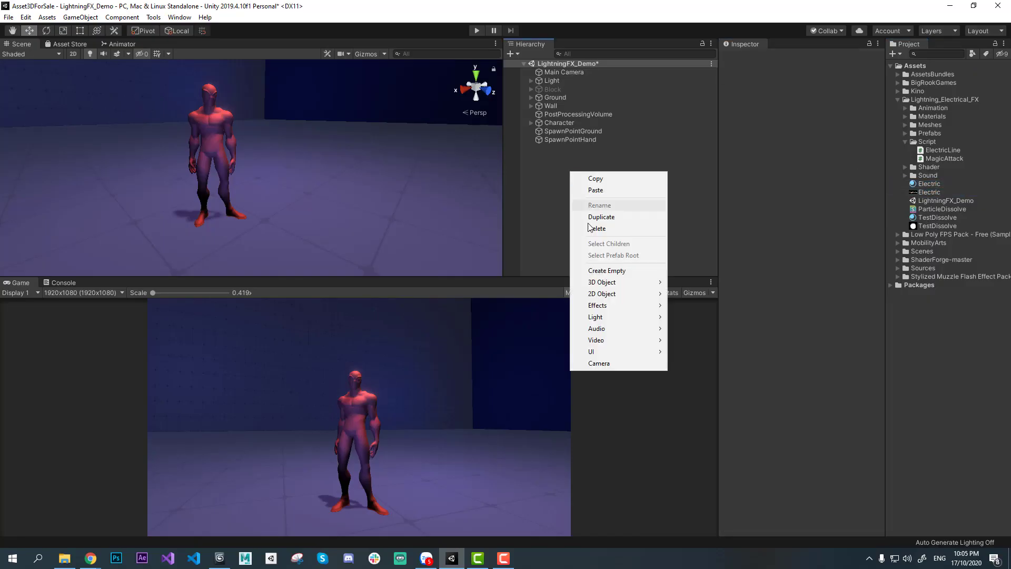
pyautogui.click(591, 273)
pyautogui.rightClick(797, 87)
pyautogui.click(814, 93)
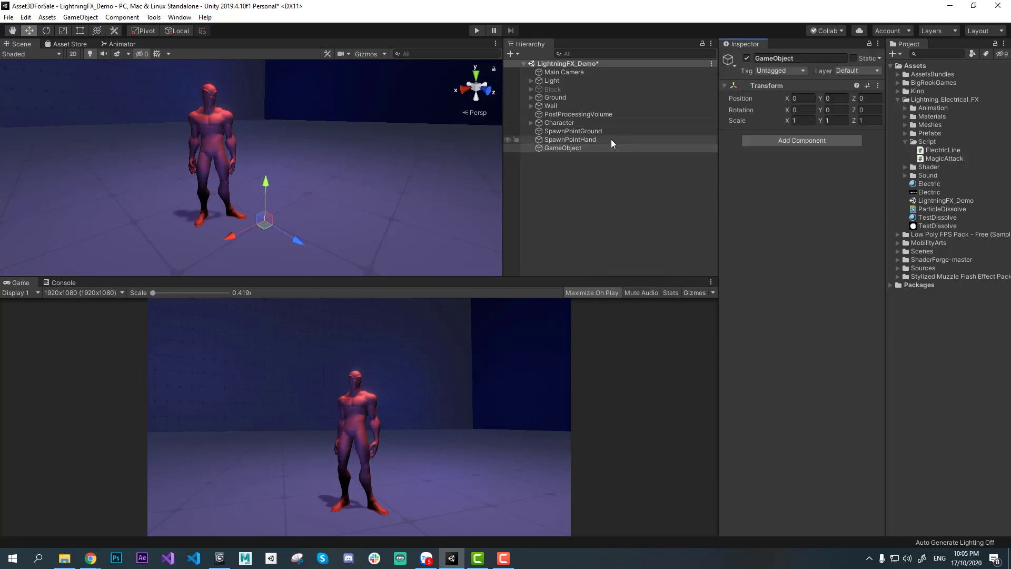
pyautogui.click(574, 147)
pyautogui.press('F2')
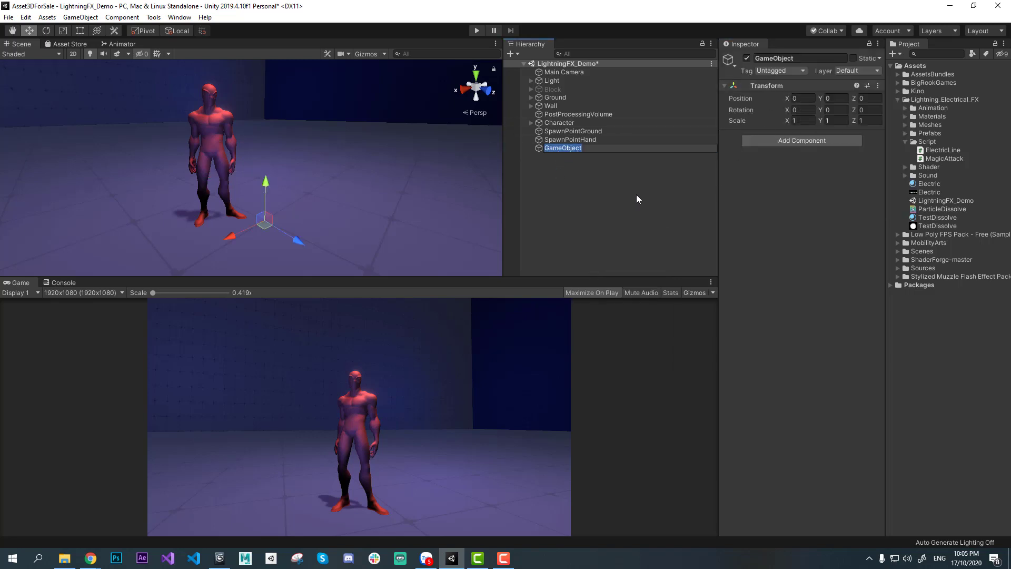
pyautogui.write('Electric_Arm_R')
pyautogui.press('Return')
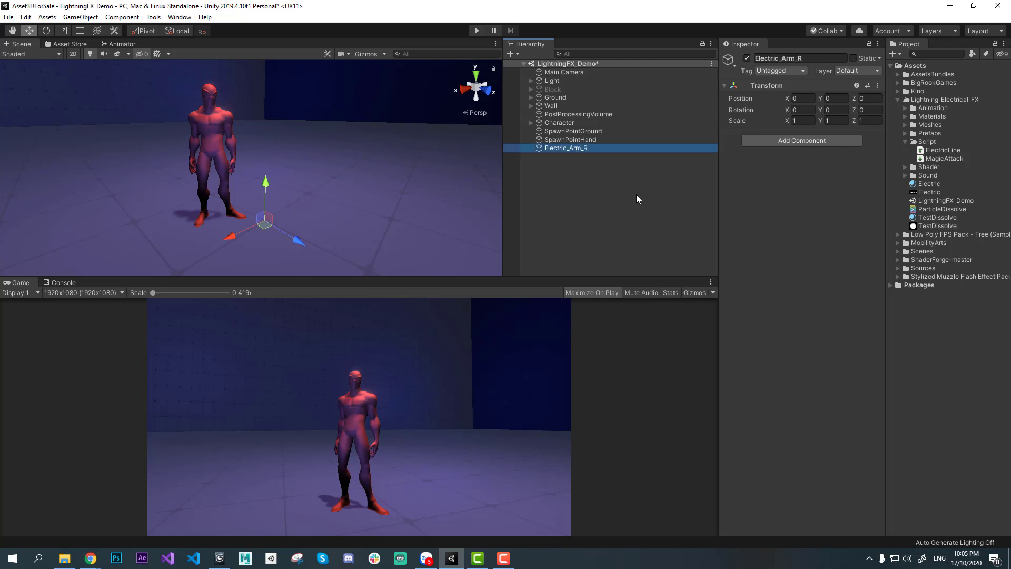
pyautogui.moveTo(940, 150); pyautogui.dragTo(835, 165)
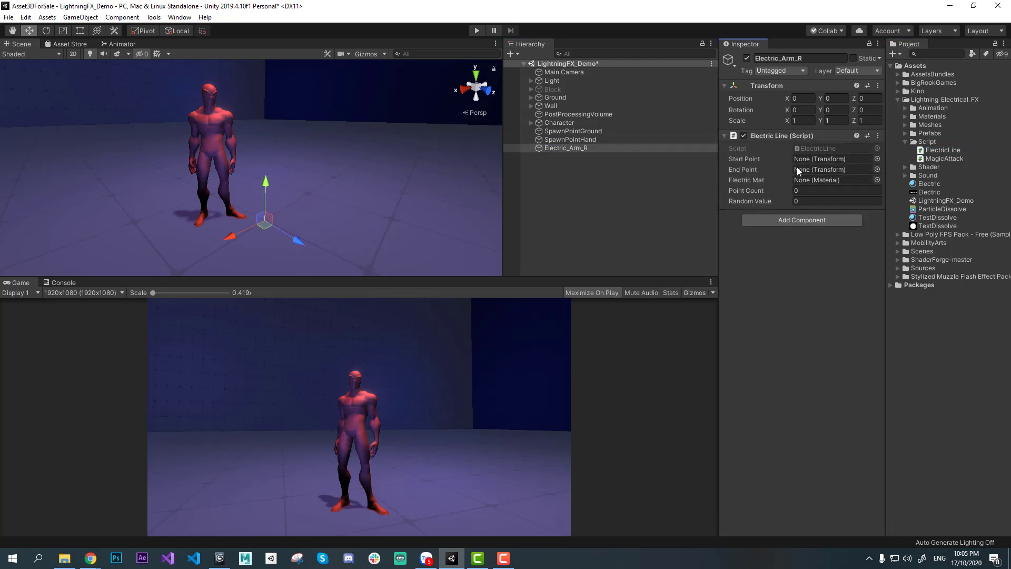
# Step: Expand the Character hierarchy through Main, DeformationSystem and Root_M down the spine bones
pyautogui.click(530, 122)
pyautogui.click(537, 131)
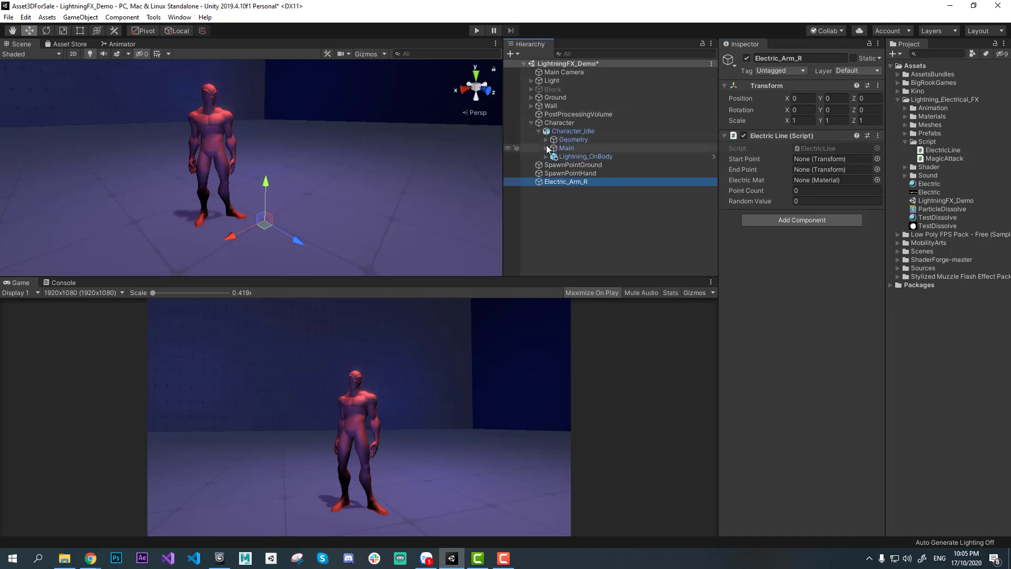
pyautogui.click(545, 149)
pyautogui.click(553, 156)
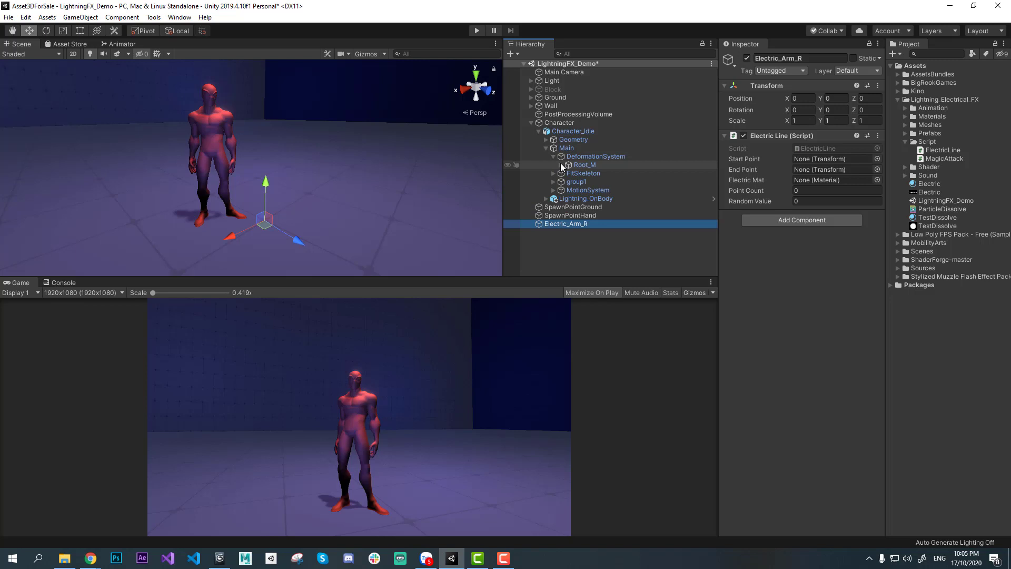
pyautogui.click(561, 165)
pyautogui.click(568, 189)
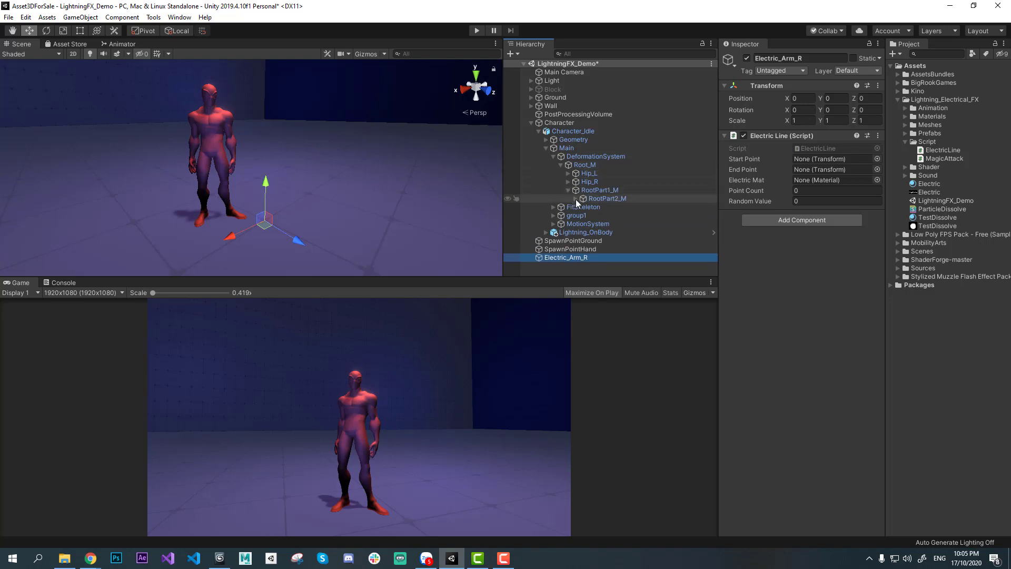
pyautogui.click(576, 199)
pyautogui.click(583, 207)
pyautogui.click(592, 215)
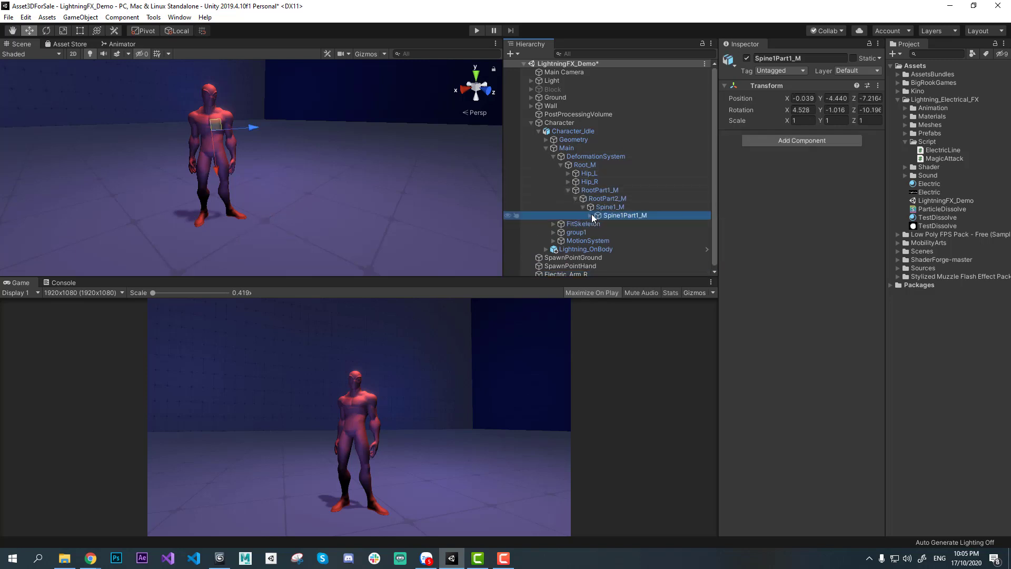
# Step: Assign Shoulder_R as the Electric Line's start and Wrist_R as its end
pyautogui.click(591, 216)
pyautogui.scroll(-4, 606, 237)
pyautogui.doubleClick(565, 271)
pyautogui.moveTo(648, 161); pyautogui.dragTo(808, 159)
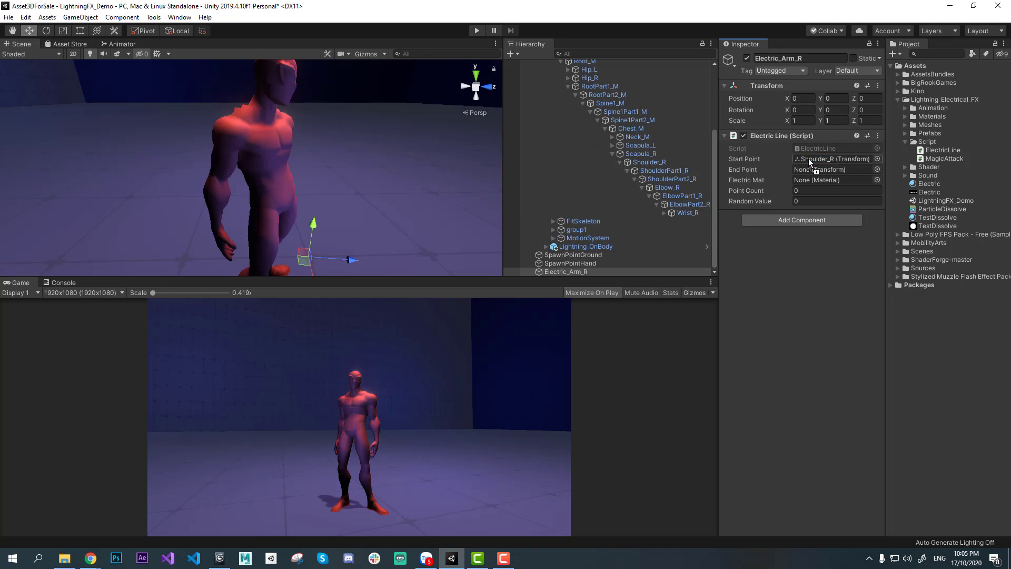
pyautogui.moveTo(679, 212); pyautogui.dragTo(818, 182)
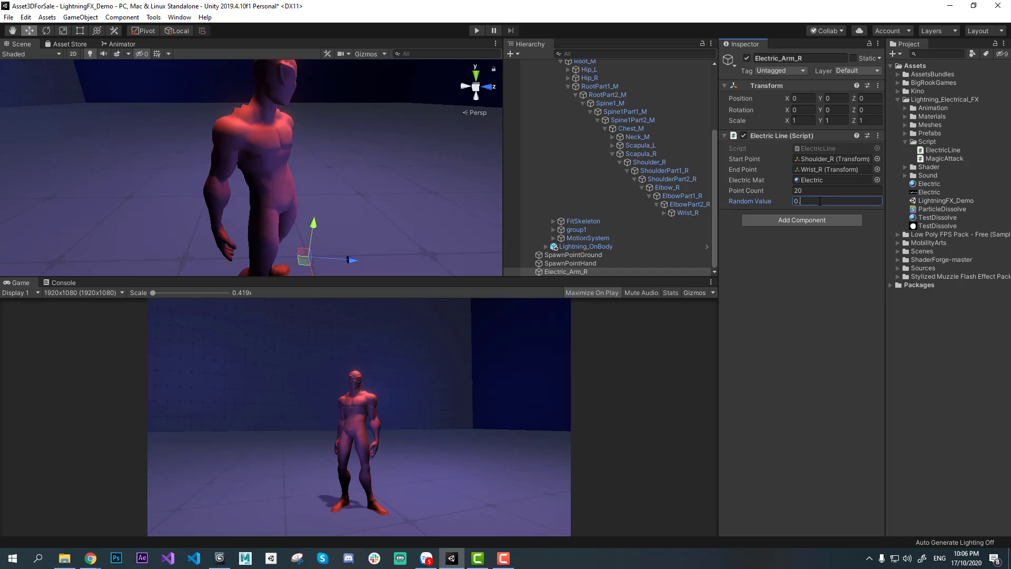
# Step: Enter Play mode to watch the lightning crackle on the character, then stop
pyautogui.hotkey('ctrl', 'p')
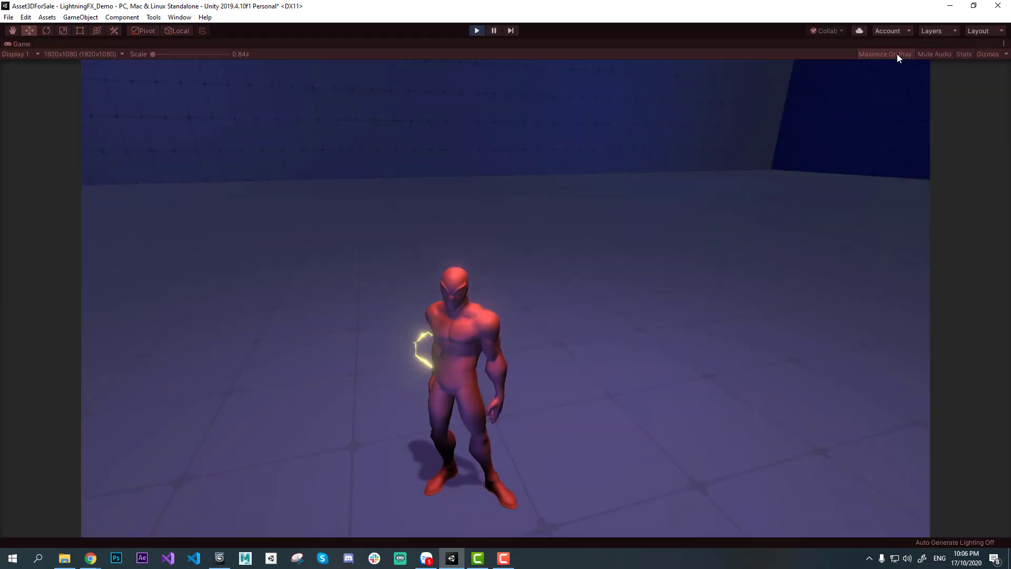
pyautogui.hotkey('ctrl', 'p')
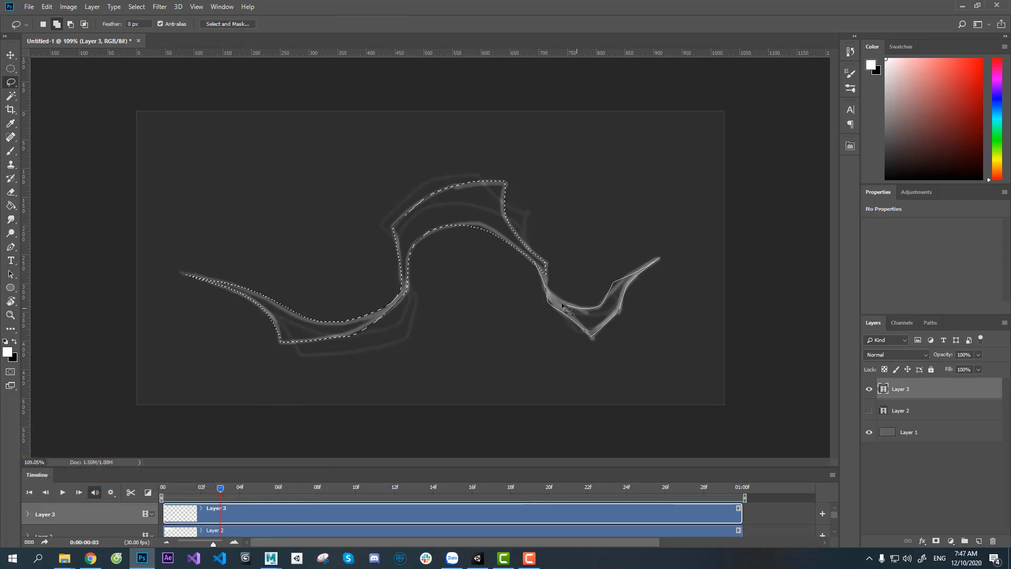
# Step: Outline glow areas around the lower and upper lightning strokes on Layer 3
pyautogui.moveTo(239, 292); pyautogui.dragTo(376, 333)
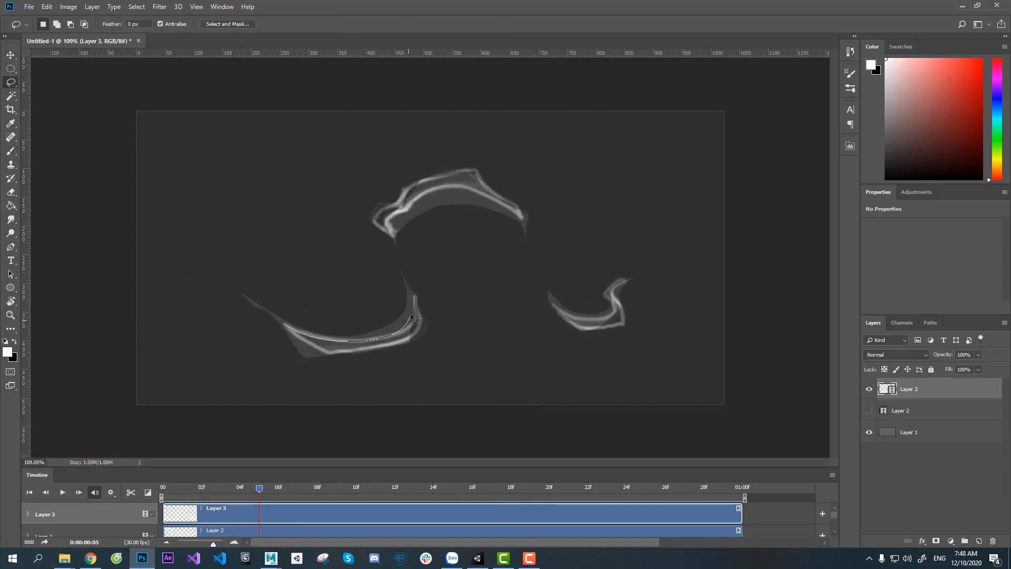
pyautogui.moveTo(292, 228); pyautogui.dragTo(489, 350)
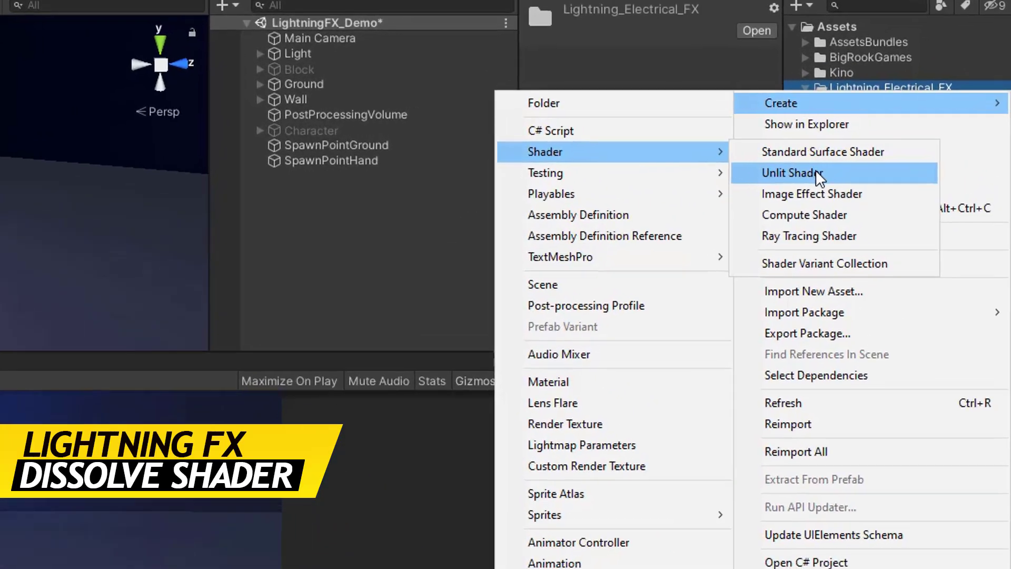
# Step: Create an unlit shader asset named ParticleDissolve
pyautogui.click(903, 146)
pyautogui.write('ParticleDissolve')
pyautogui.press('Return')
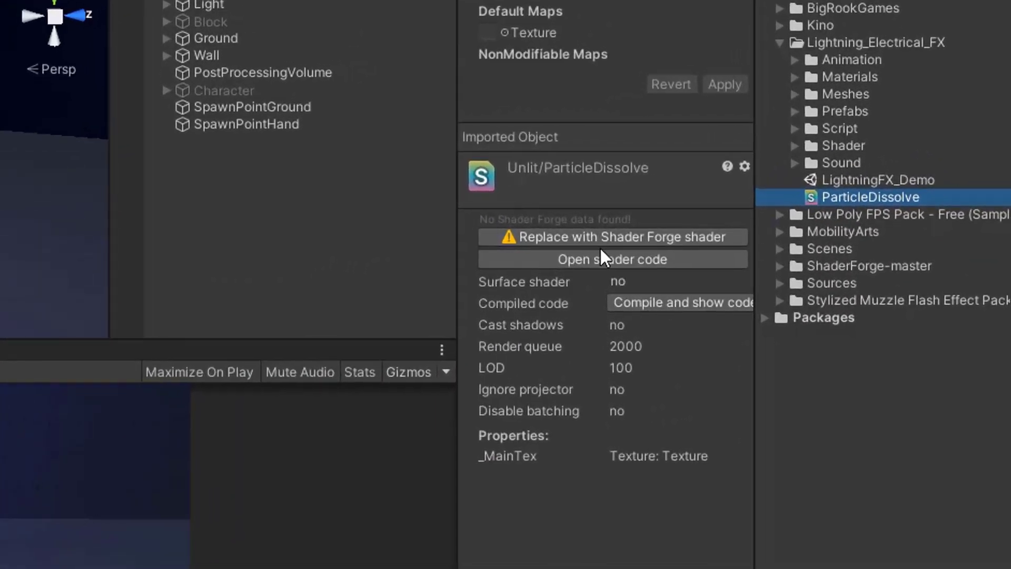
# Step: Open ParticleDissolve in Shader Forge and place a Texture 2D node
pyautogui.click(600, 243)
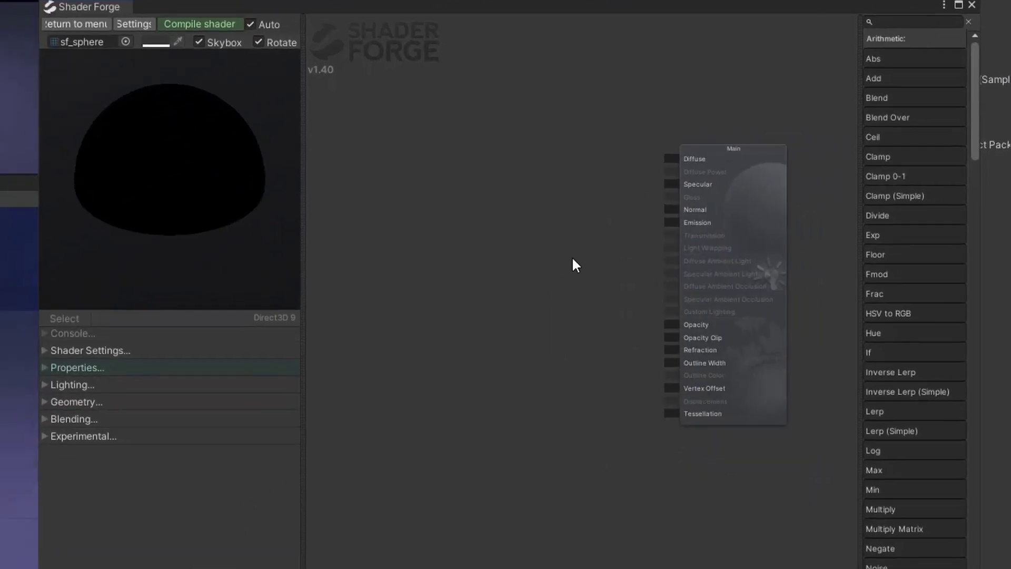
pyautogui.press('t')
pyautogui.click(508, 198)
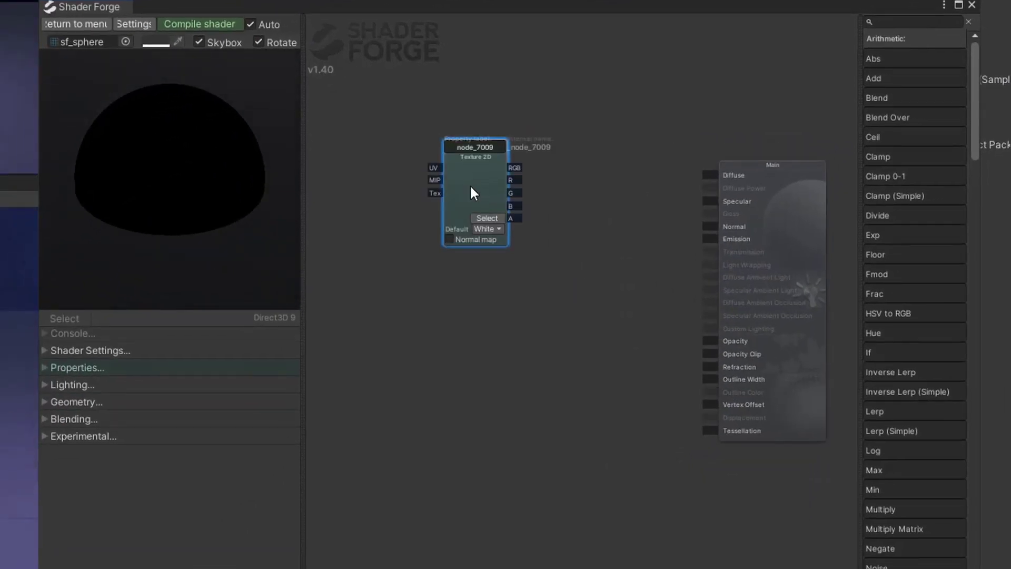
# Step: Label the texture node 'Main Text', then paint a soft white blob with a darker centre
pyautogui.write('Main Text')
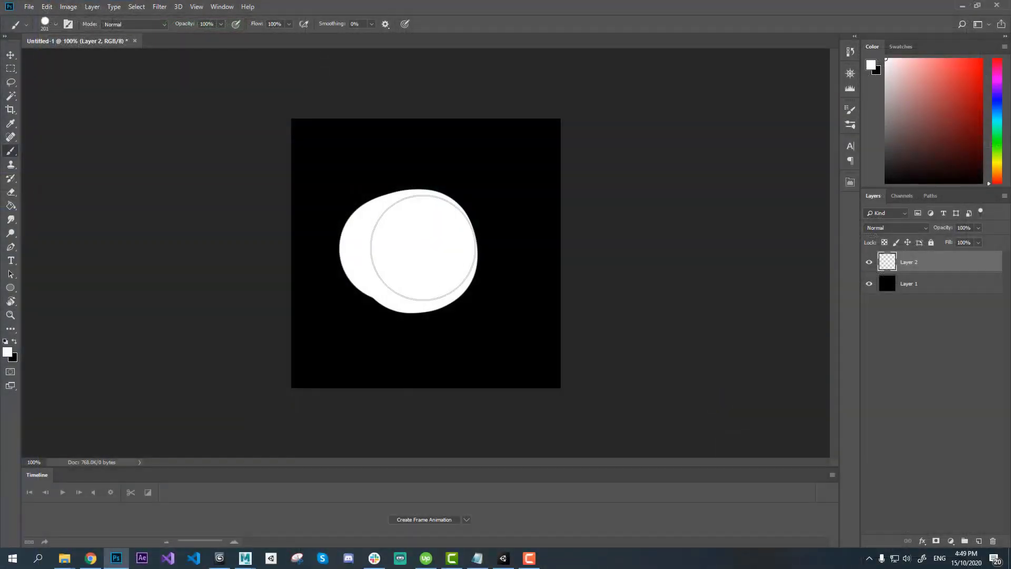
pyautogui.moveTo(416, 250)
pyautogui.mouseDown()
pyautogui.moveTo(446, 272)
pyautogui.moveTo(439, 242)
pyautogui.moveTo(406, 265)
pyautogui.moveTo(421, 227)
pyautogui.moveTo(419, 269)
pyautogui.moveTo(441, 273)
pyautogui.moveTo(421, 259)
pyautogui.moveTo(450, 226)
pyautogui.moveTo(448, 271)
pyautogui.moveTo(419, 278)
pyautogui.moveTo(519, 304)
pyautogui.mouseUp()
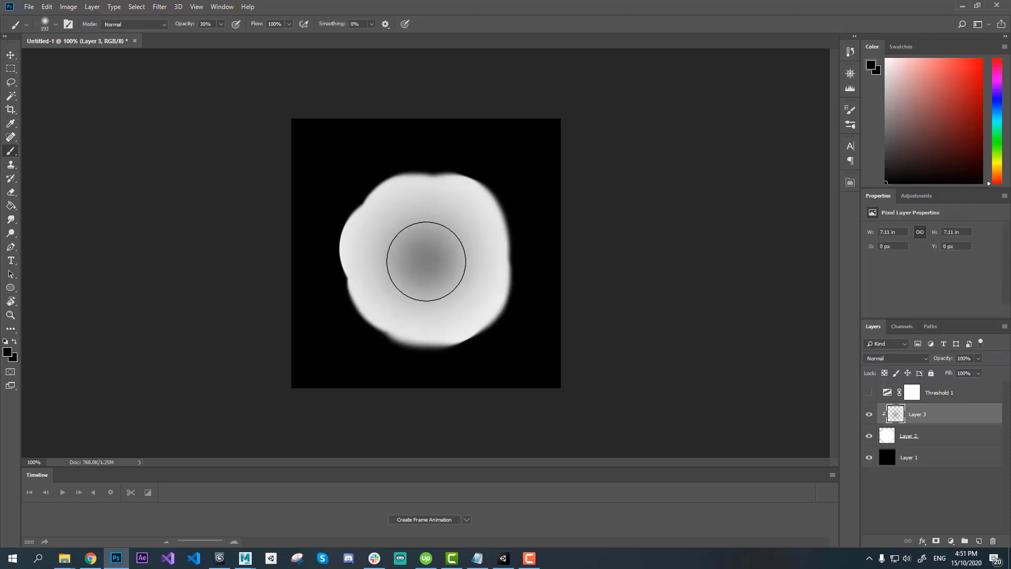
pyautogui.moveTo(426, 261); pyautogui.dragTo(431, 261)
pyautogui.keyDown('alt'); pyautogui.moveTo(435, 261); pyautogui.dragTo(425, 264, button='right'); pyautogui.keyUp('alt')
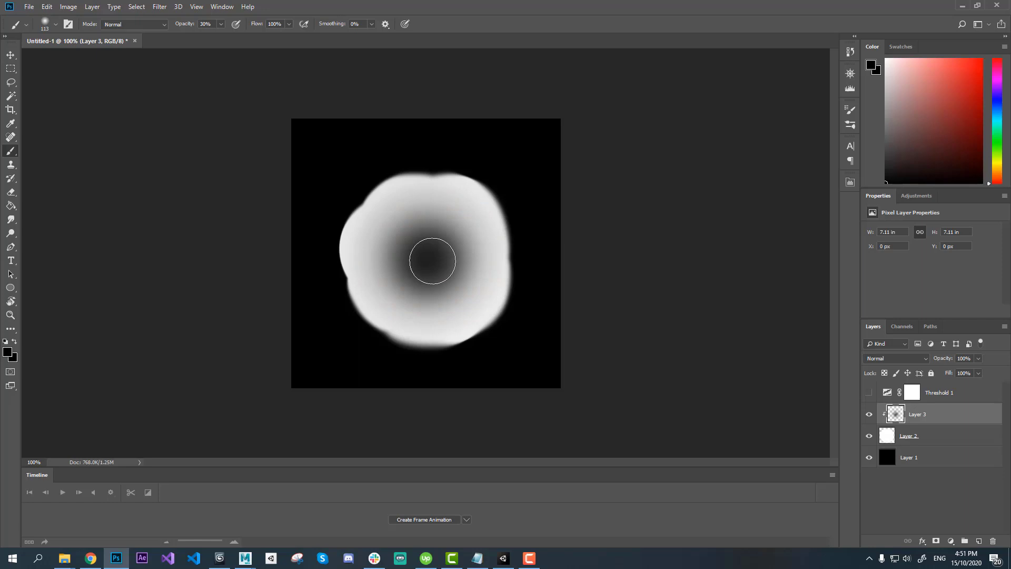
# Step: Check the blob's gradient by sweeping the Threshold adjustment level
pyautogui.click(869, 392)
pyautogui.click(887, 394)
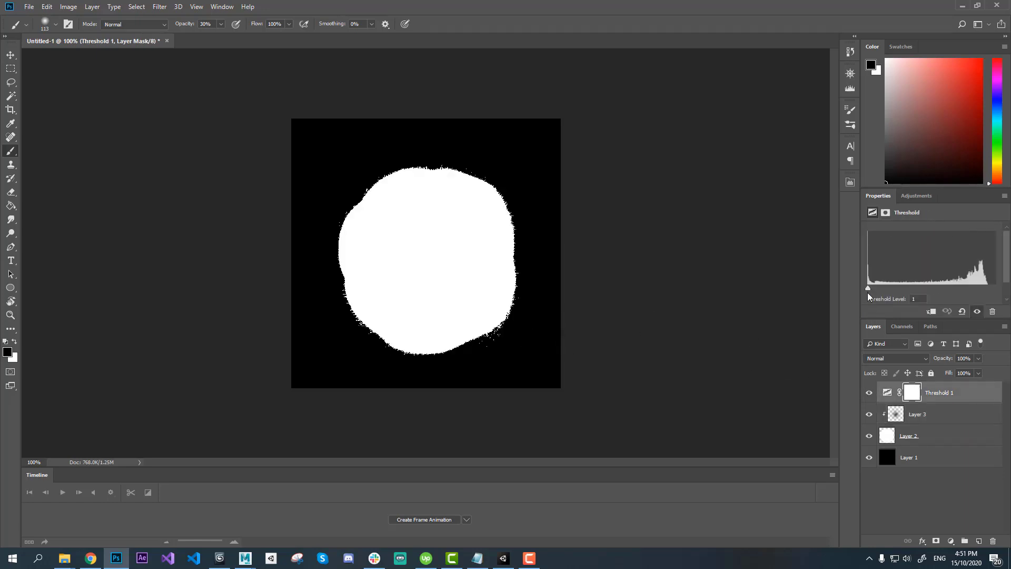
pyautogui.moveTo(867, 288); pyautogui.dragTo(773, 293)
# Step: Lasso the blob's right edge and top and paint them darker grey
pyautogui.moveTo(509, 210); pyautogui.dragTo(481, 284)
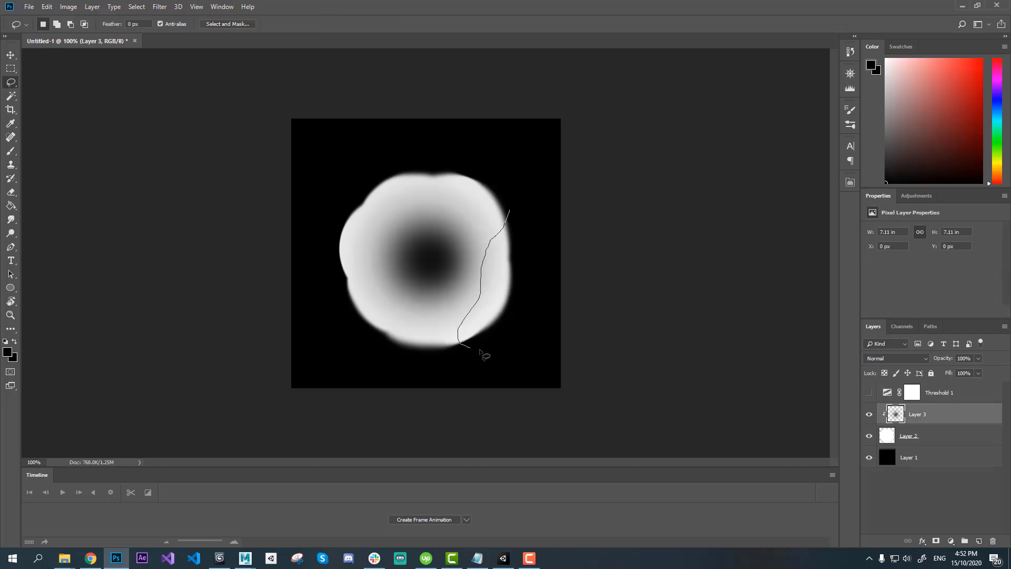
pyautogui.moveTo(479, 349); pyautogui.dragTo(509, 210)
pyautogui.press('b')
pyautogui.moveTo(495, 242)
pyautogui.mouseDown()
pyautogui.moveTo(519, 252)
pyautogui.moveTo(493, 262)
pyautogui.mouseUp()
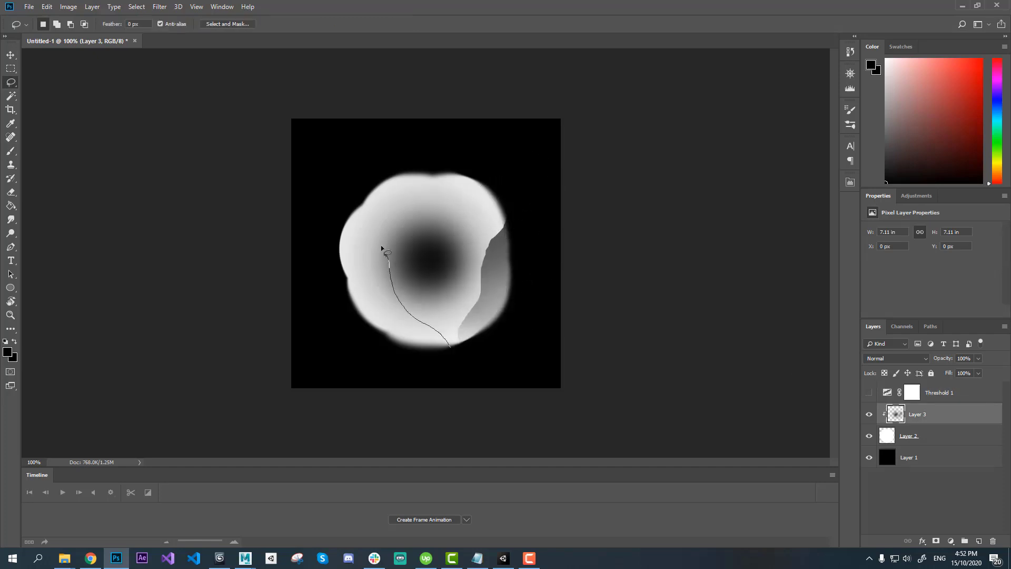
pyautogui.moveTo(343, 219); pyautogui.dragTo(433, 143)
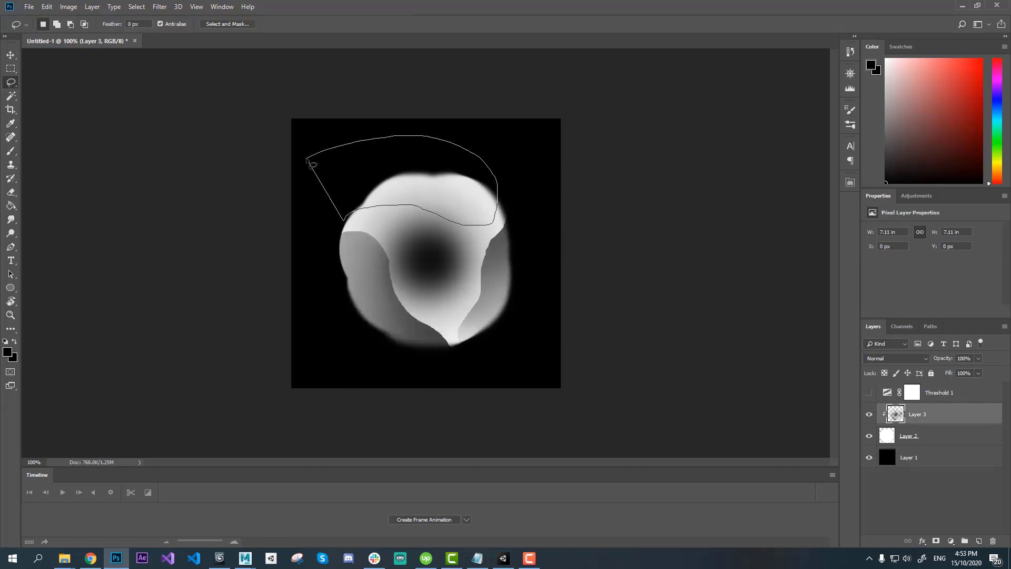
pyautogui.moveTo(312, 164); pyautogui.dragTo(307, 159)
pyautogui.press('b')
pyautogui.moveTo(400, 201)
pyautogui.mouseDown()
pyautogui.moveTo(349, 219)
pyautogui.moveTo(447, 196)
pyautogui.moveTo(481, 215)
pyautogui.moveTo(379, 195)
pyautogui.mouseUp()
pyautogui.hotkey('ctrl', 'd')
# Step: Stamp visible layers and paste the blob into a new alpha channel, hiding Layer 3
pyautogui.hotkey('ctrl', 'shift', 'alt', 'e')
pyautogui.press('v')
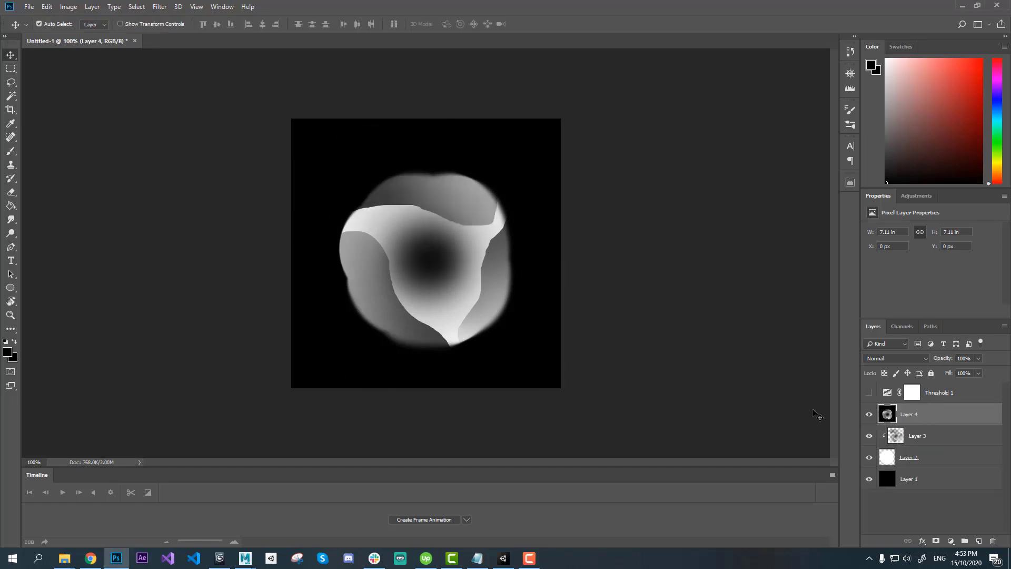
pyautogui.click(901, 327)
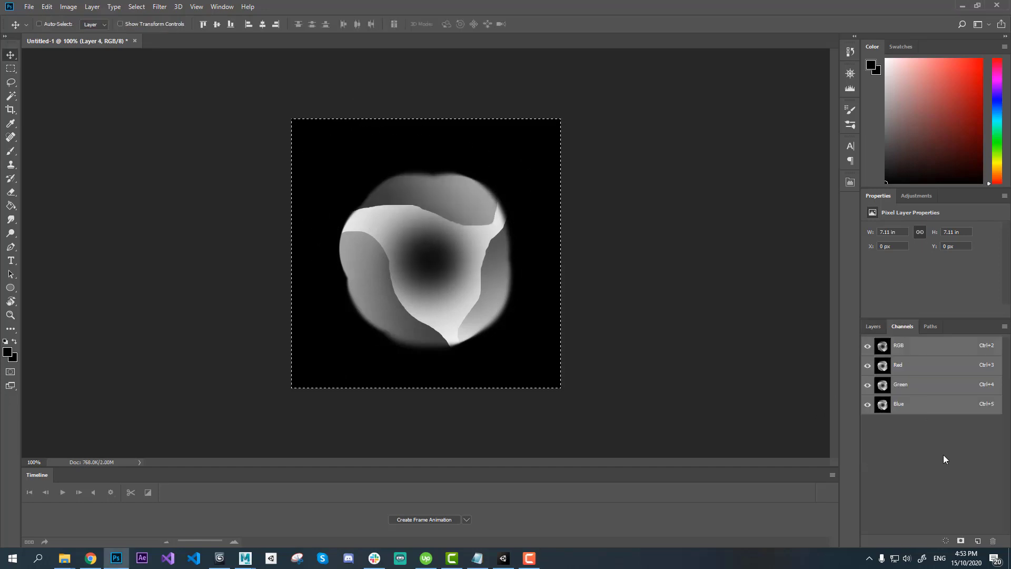
pyautogui.click(977, 541)
pyautogui.hotkey('ctrl', 'v')
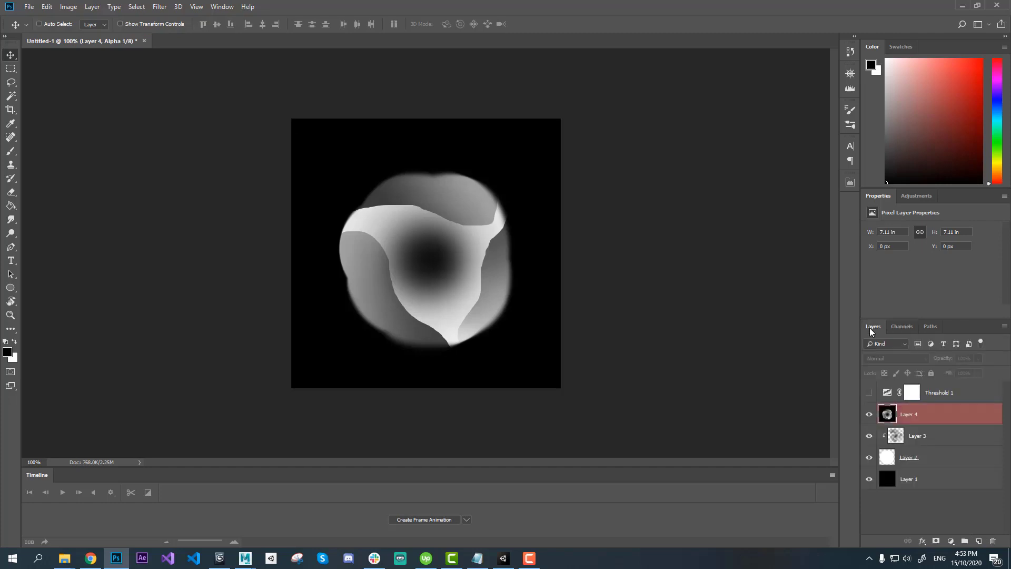
pyautogui.click(887, 414)
pyautogui.click(868, 436)
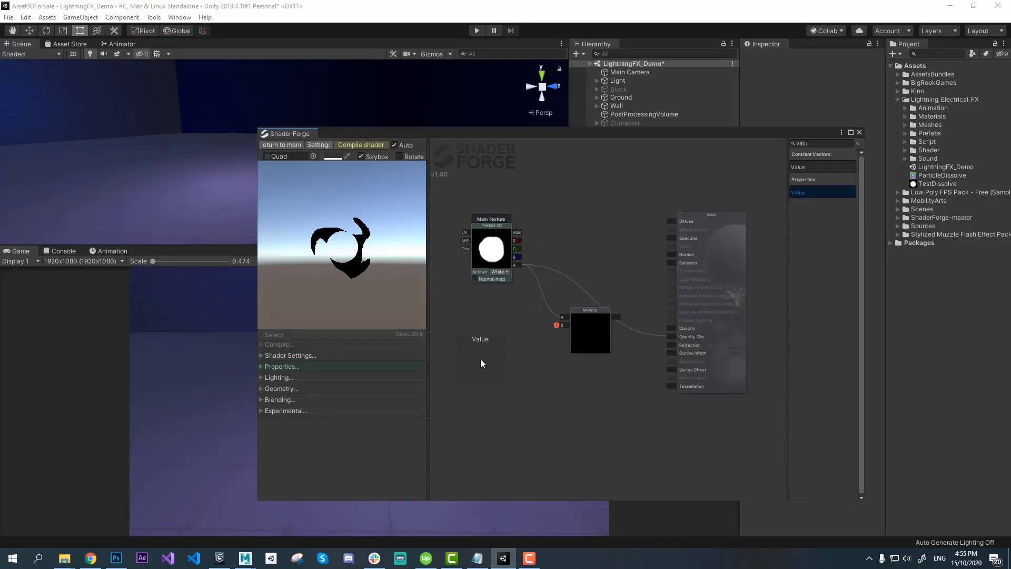
# Step: Add Value and Vertex Color nodes, wiring the Multiply result into Opacity Clip
pyautogui.moveTo(483, 363); pyautogui.dragTo(483, 364)
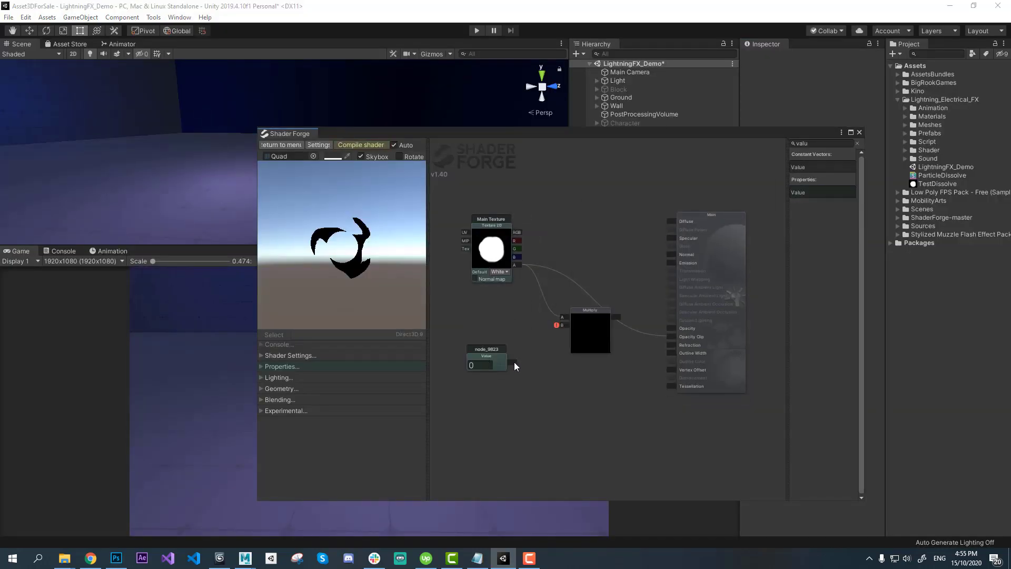
pyautogui.moveTo(616, 315); pyautogui.dragTo(671, 336)
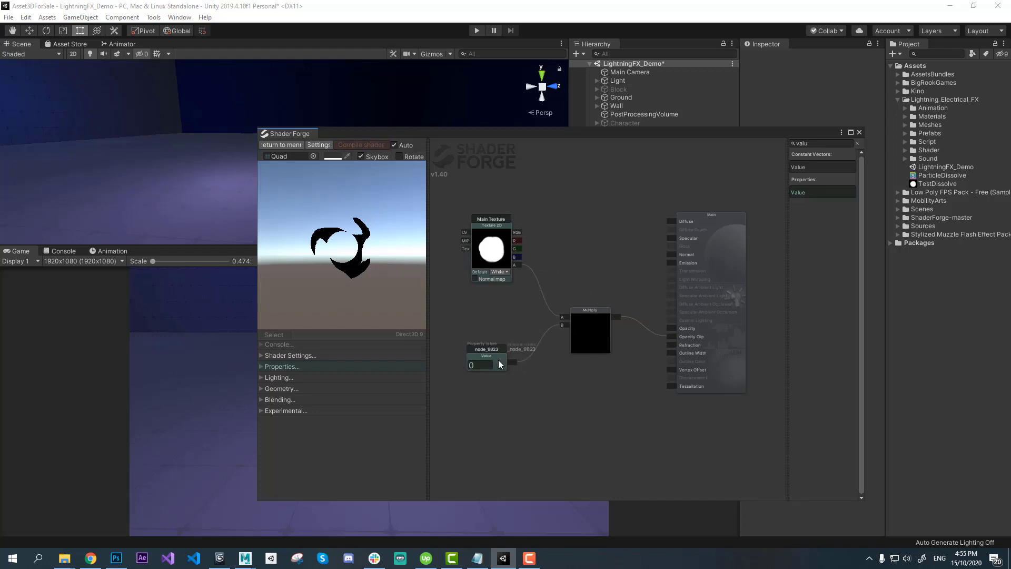
pyautogui.write('2')
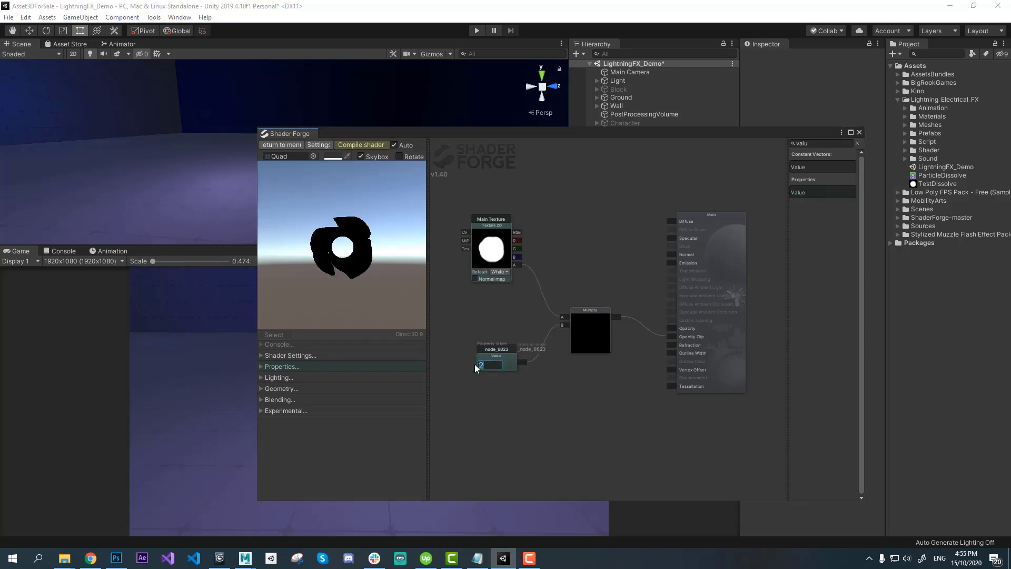
pyautogui.write('3')
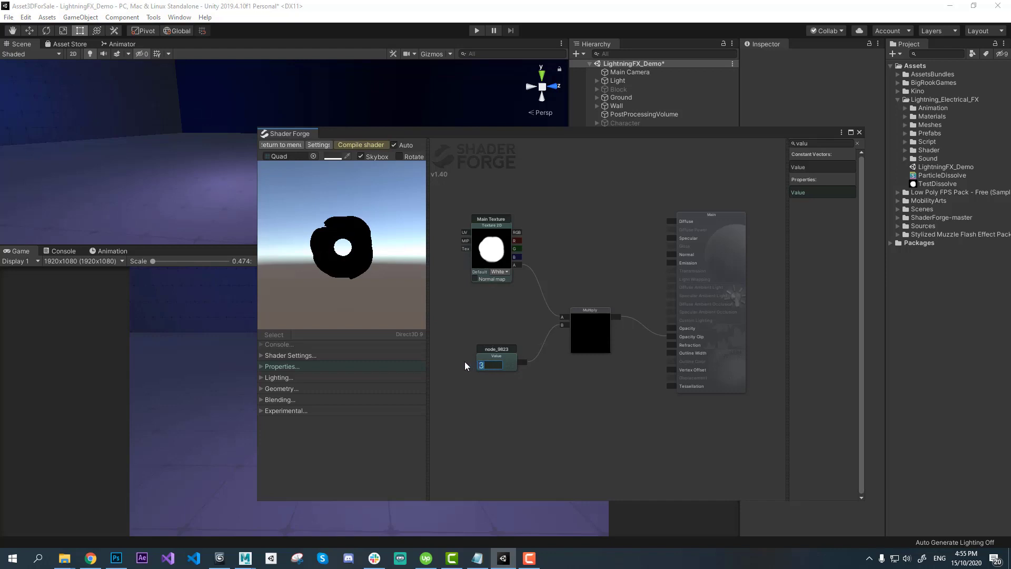
pyautogui.write('12')
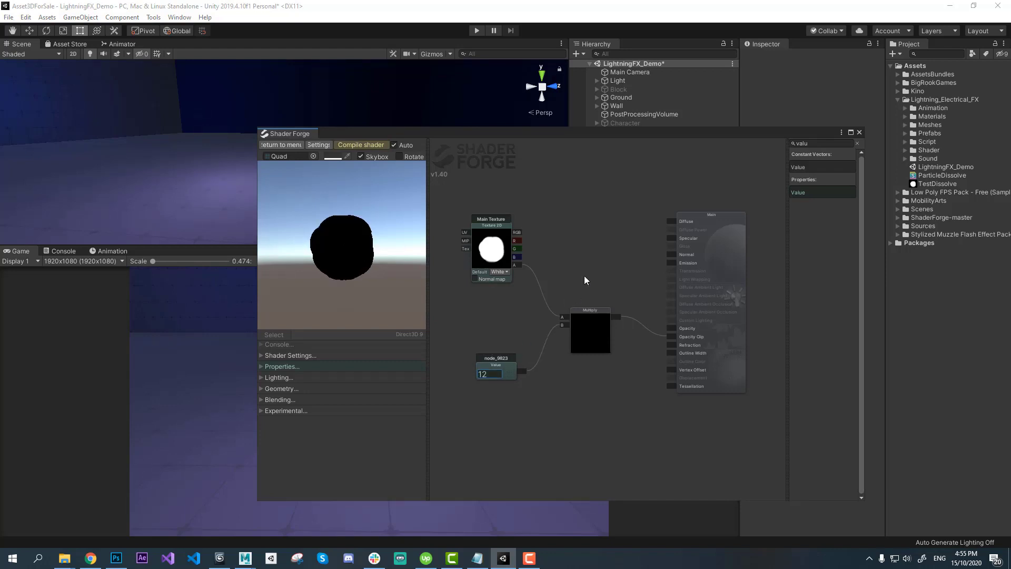
pyautogui.moveTo(573, 248); pyautogui.dragTo(578, 281)
pyautogui.press('v')
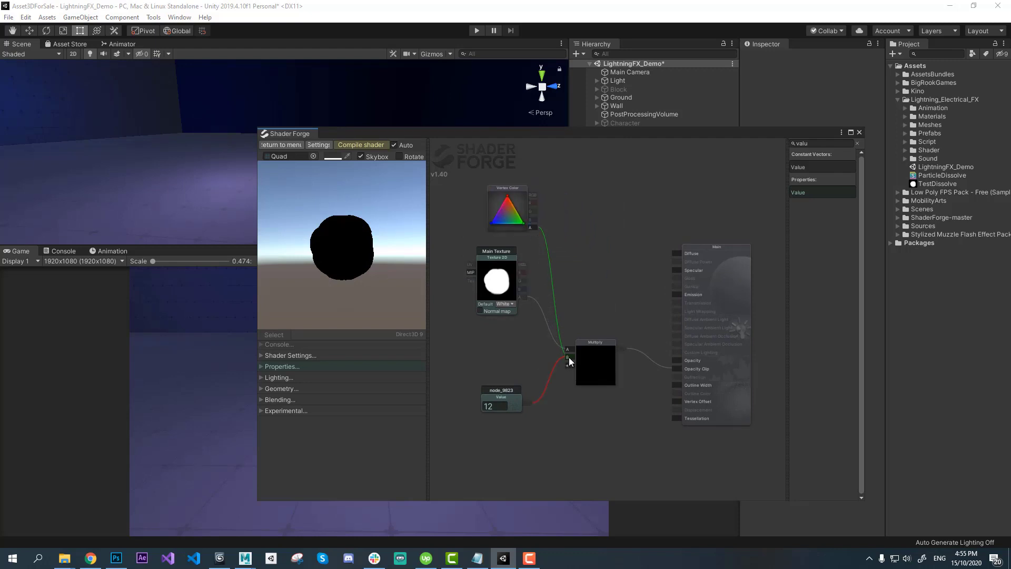
pyautogui.moveTo(569, 361); pyautogui.dragTo(571, 355)
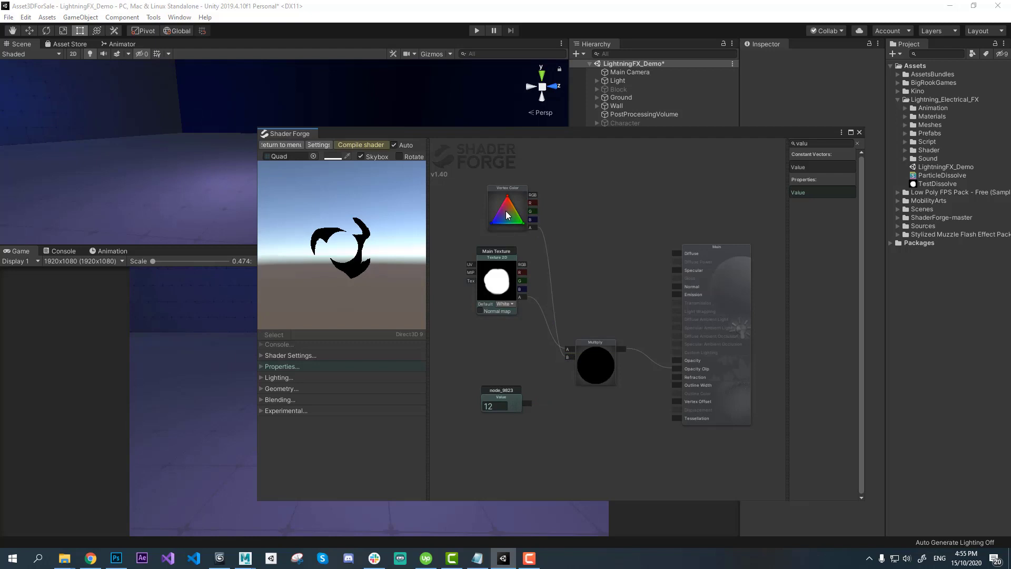
pyautogui.moveTo(505, 228); pyautogui.dragTo(495, 229)
pyautogui.moveTo(501, 350); pyautogui.dragTo(503, 330, button='middle')
# Step: Add a second Multiply fed by the texture colour and wire it into Emission
pyautogui.press('m')
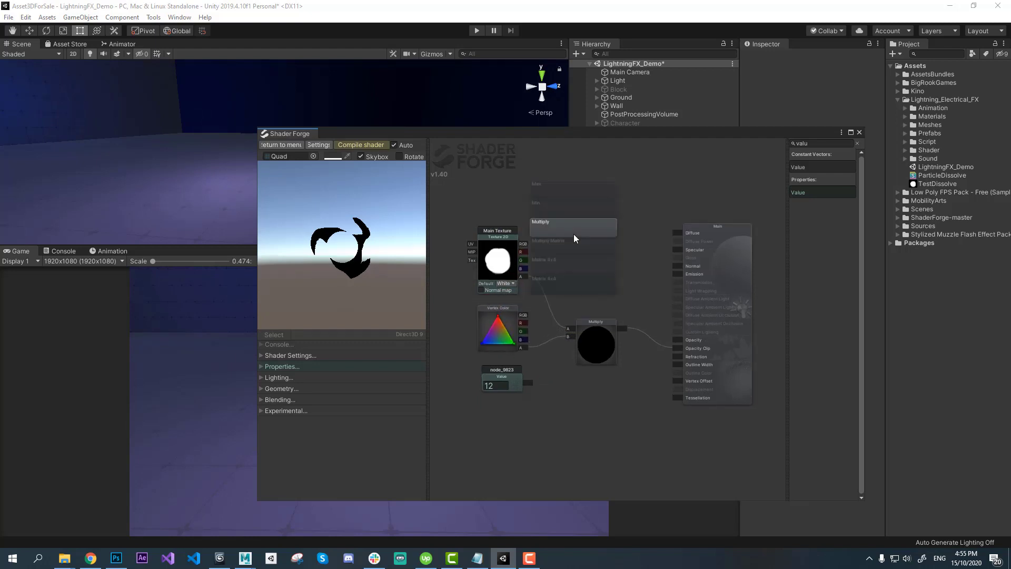
pyautogui.click(573, 234)
pyautogui.moveTo(527, 244); pyautogui.dragTo(573, 226)
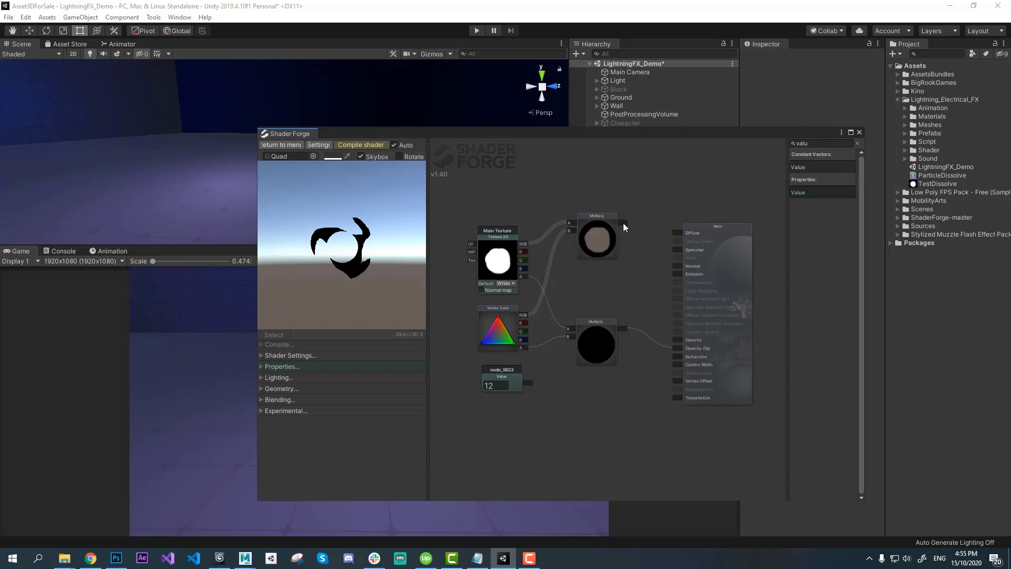
pyautogui.moveTo(624, 223); pyautogui.dragTo(675, 273)
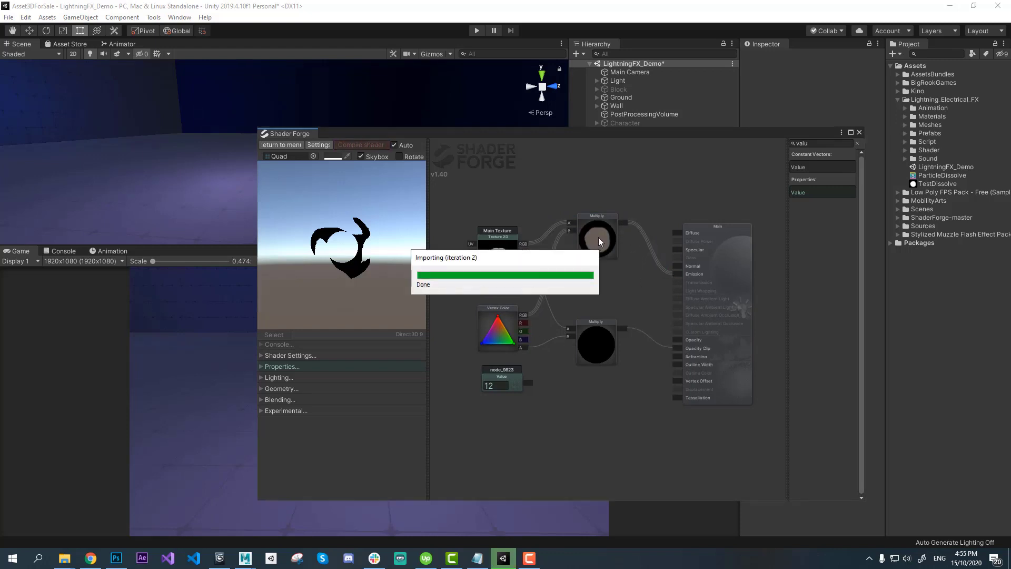
pyautogui.moveTo(598, 239); pyautogui.dragTo(601, 278)
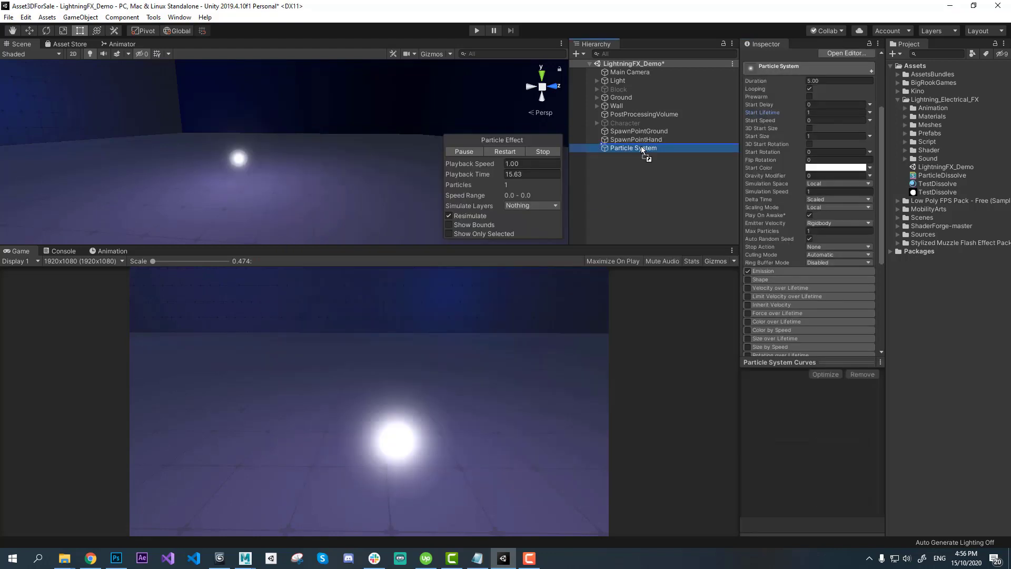
# Step: Set the Particle System's Color over Lifetime end alpha key to fully transparent
pyautogui.click(638, 148)
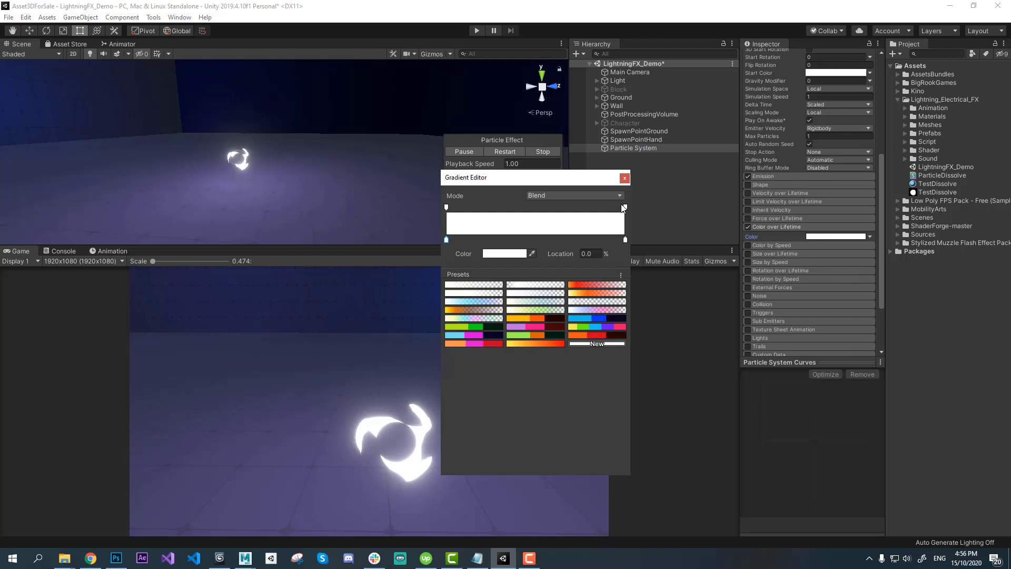
pyautogui.click(624, 207)
pyautogui.moveTo(510, 253); pyautogui.dragTo(456, 254)
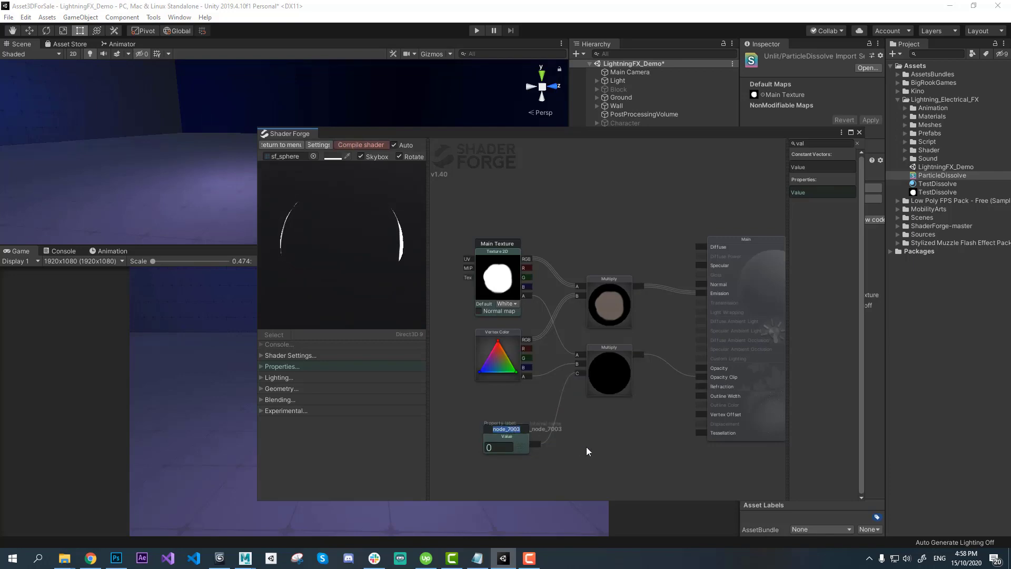
# Step: Name the shader value 'Dissolve', then paint the Z bolt's lower curve darker grey
pyautogui.write('Dissolve')
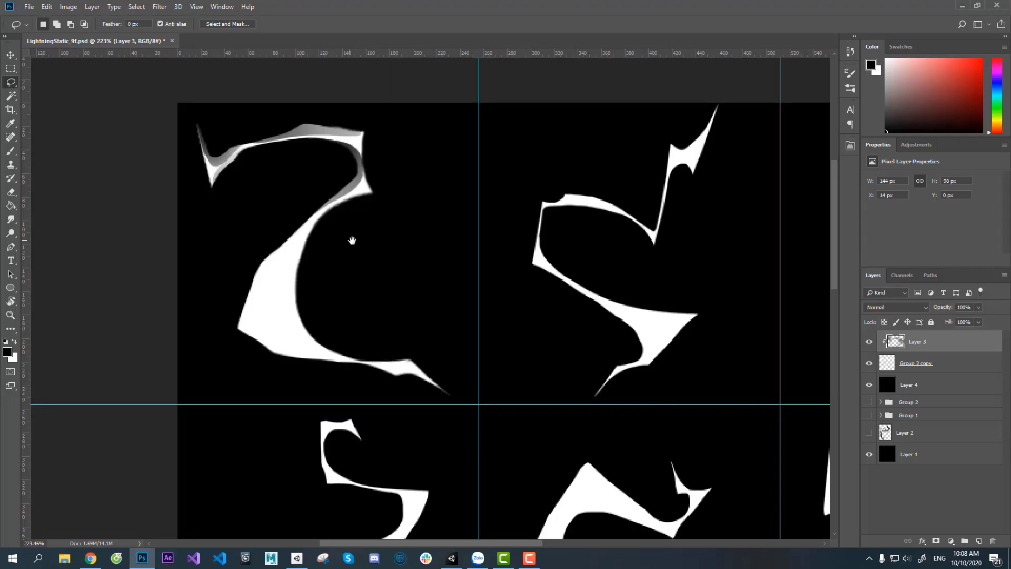
pyautogui.moveTo(352, 240); pyautogui.dragTo(349, 234)
pyautogui.moveTo(267, 279); pyautogui.dragTo(374, 185)
pyautogui.press('b')
pyautogui.moveTo(284, 295)
pyautogui.mouseDown()
pyautogui.moveTo(350, 226)
pyautogui.moveTo(375, 361)
pyautogui.moveTo(329, 255)
pyautogui.mouseUp()
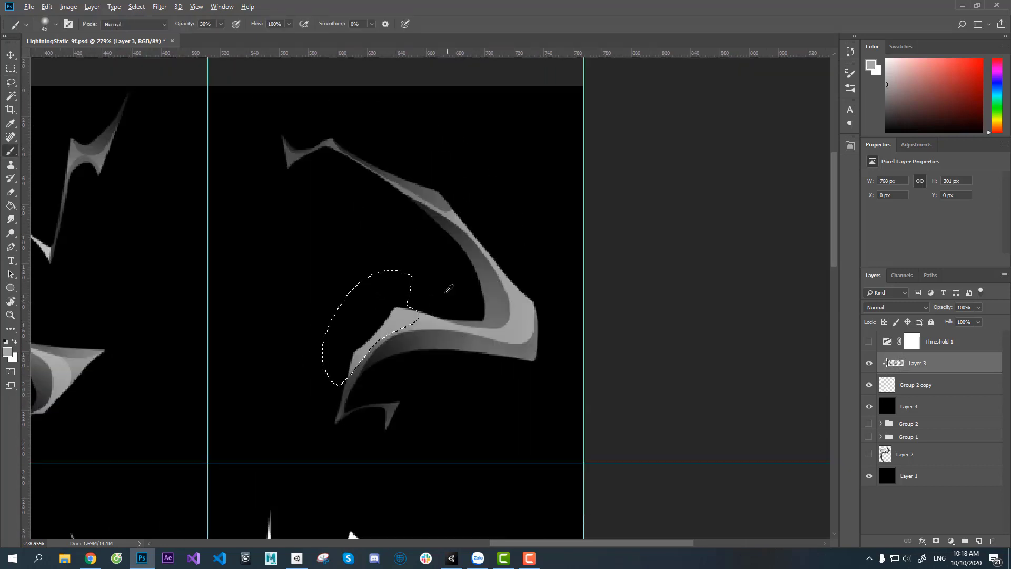
# Step: Select another bolt section for shading and rename Group 1 to 'Or'
pyautogui.moveTo(350, 315); pyautogui.dragTo(378, 345)
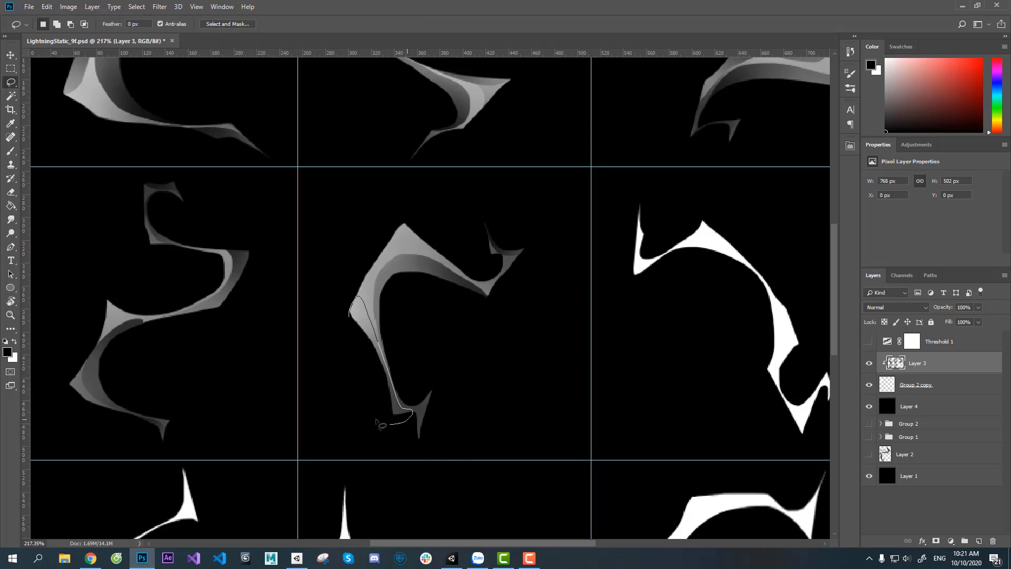
pyautogui.moveTo(379, 424); pyautogui.dragTo(340, 295)
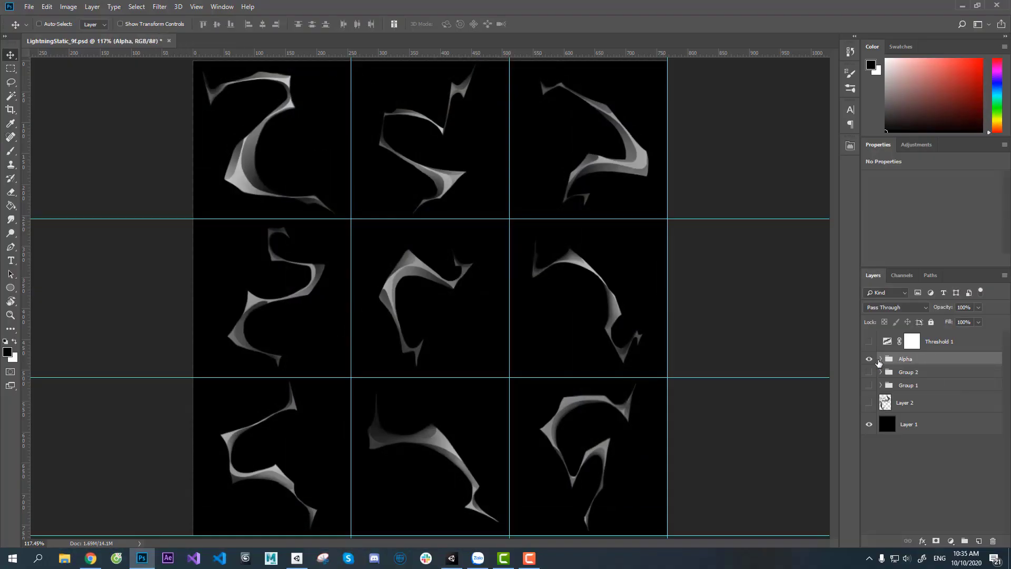
pyautogui.doubleClick(898, 385)
pyautogui.write('Or')
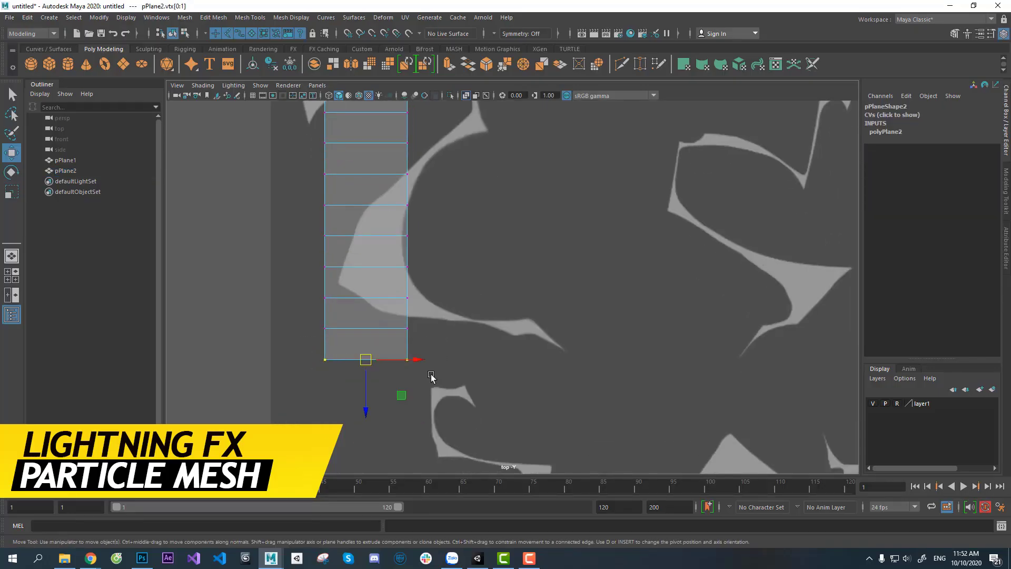
# Step: Slide the strip right, tilt it diagonally, and shift its bottom corner vertices rightward
pyautogui.moveTo(352, 357); pyautogui.dragTo(526, 354)
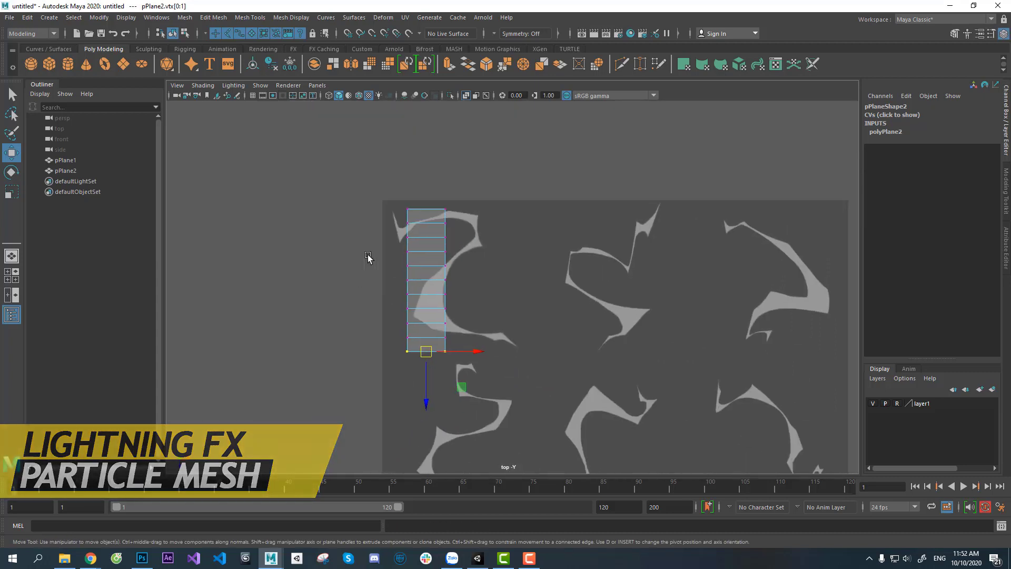
pyautogui.press('e')
pyautogui.moveTo(476, 284); pyautogui.dragTo(485, 331)
pyautogui.press('w')
pyautogui.scroll(5, 446, 277)
pyautogui.click(488, 309)
pyautogui.click(409, 361)
pyautogui.moveTo(420, 367); pyautogui.dragTo(485, 334)
# Step: Drag the strip's vertices and add an edge loop so it follows the painted bolt's zigzag
pyautogui.keyDown('alt'); pyautogui.moveTo(485, 334); pyautogui.dragTo(498, 300, button='middle'); pyautogui.keyUp('alt')
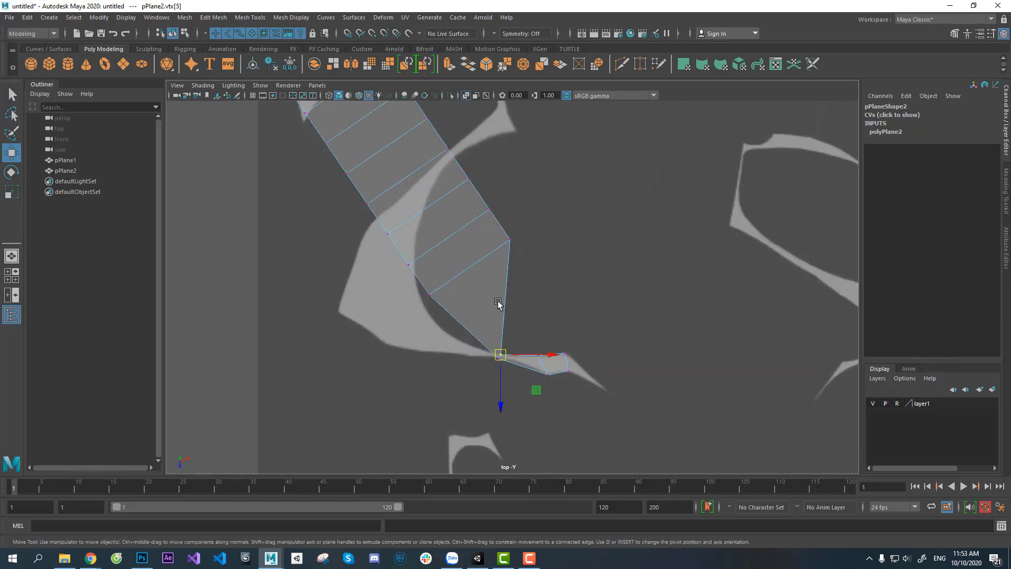
pyautogui.moveTo(499, 300); pyautogui.dragTo(510, 248)
pyautogui.keyDown('alt'); pyautogui.moveTo(510, 248); pyautogui.dragTo(412, 322, button='middle'); pyautogui.keyUp('alt')
pyautogui.click(413, 322)
pyautogui.moveTo(412, 323); pyautogui.dragTo(475, 278)
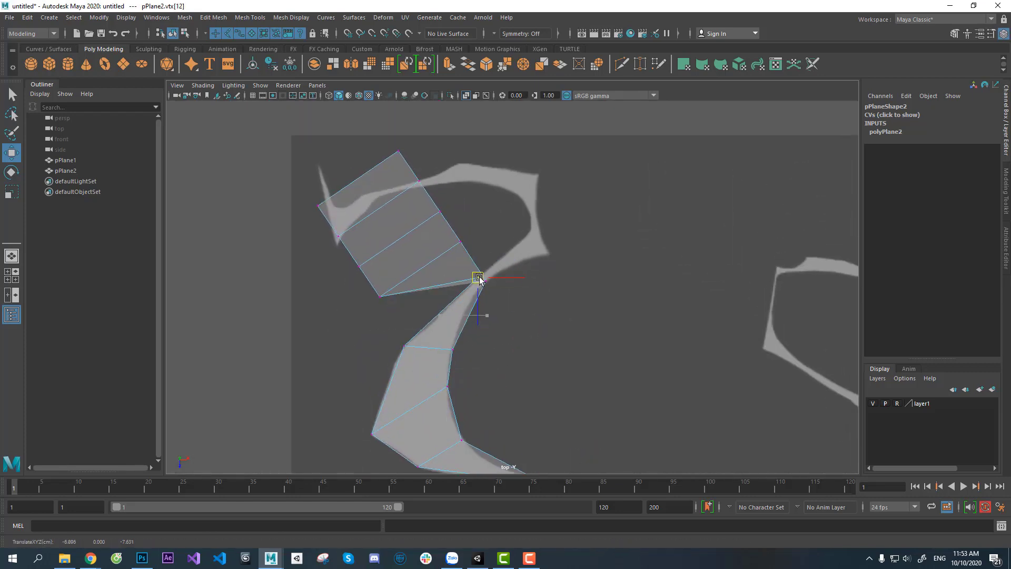
pyautogui.keyDown('alt'); pyautogui.moveTo(476, 277); pyautogui.dragTo(422, 279, button='middle'); pyautogui.keyUp('alt')
pyautogui.moveTo(423, 279); pyautogui.dragTo(390, 275)
pyautogui.keyDown('alt'); pyautogui.moveTo(390, 275); pyautogui.dragTo(383, 207, button='middle'); pyautogui.keyUp('alt')
# Step: Sharpen the final bend and extrude the end edge into a new bolt tip
pyautogui.moveTo(384, 259); pyautogui.dragTo(316, 228)
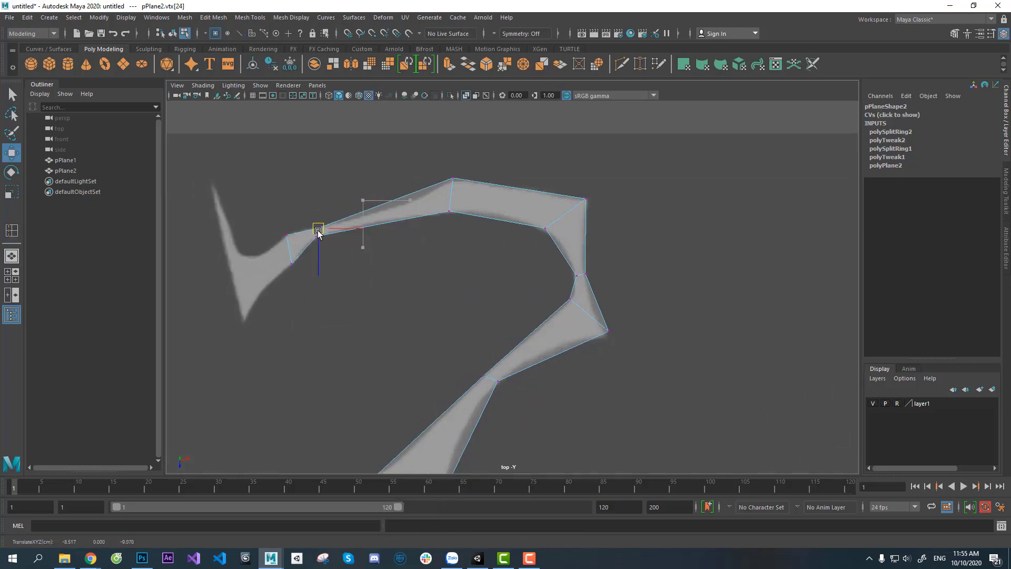
pyautogui.keyDown('alt'); pyautogui.moveTo(316, 228); pyautogui.dragTo(346, 235, button='middle'); pyautogui.keyUp('alt')
pyautogui.click(323, 214)
pyautogui.moveTo(323, 215); pyautogui.dragTo(286, 218)
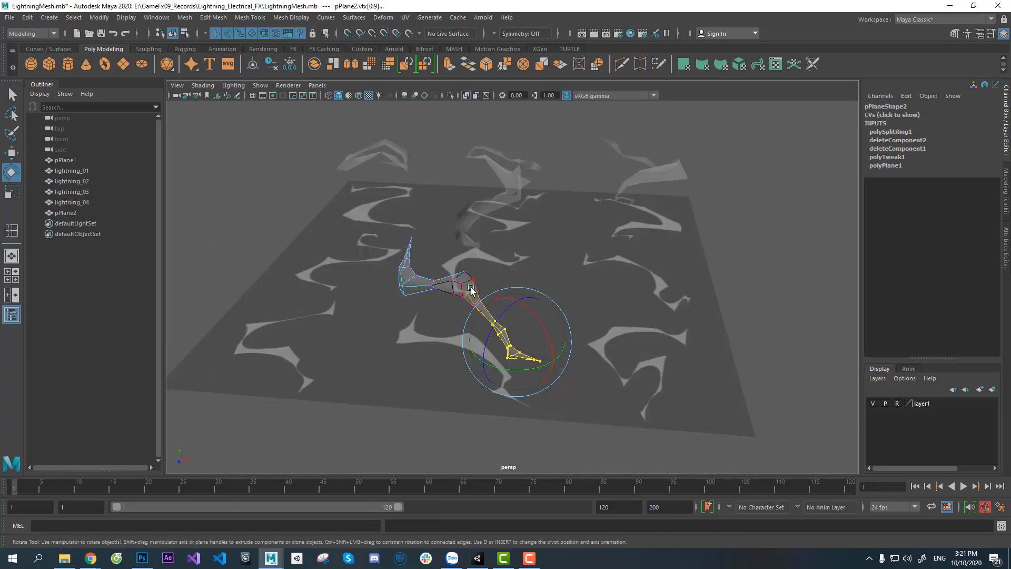
# Step: Paint dark-blue edges and a bright purple vertical stripe onto the square's new layer
pyautogui.rightClick(471, 266)
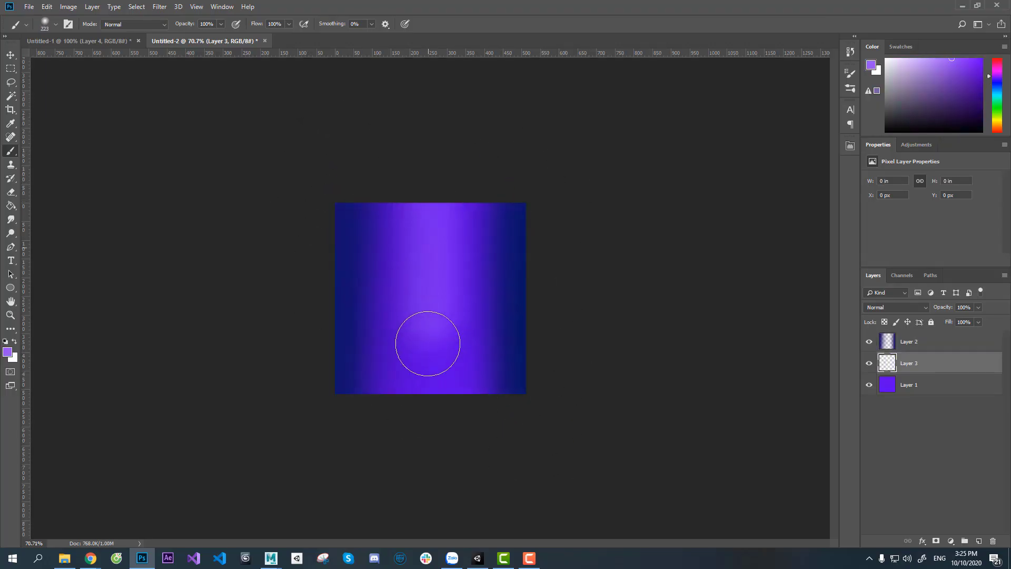
pyautogui.moveTo(428, 343)
pyautogui.mouseDown()
pyautogui.moveTo(440, 372)
pyautogui.moveTo(475, 379)
pyautogui.mouseUp()
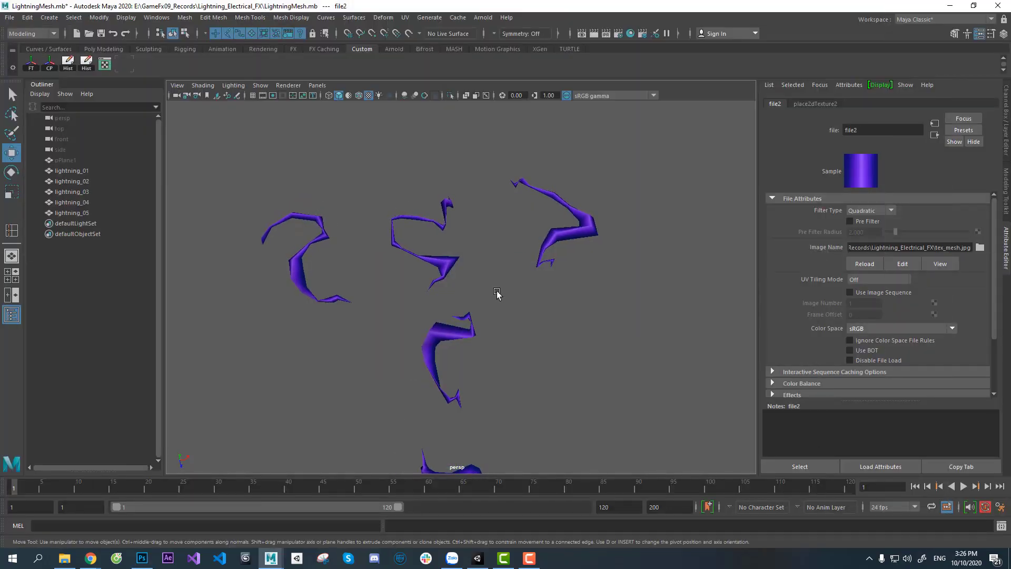
pyautogui.keyDown('alt'); pyautogui.moveTo(497, 293); pyautogui.dragTo(564, 282); pyautogui.keyUp('alt')
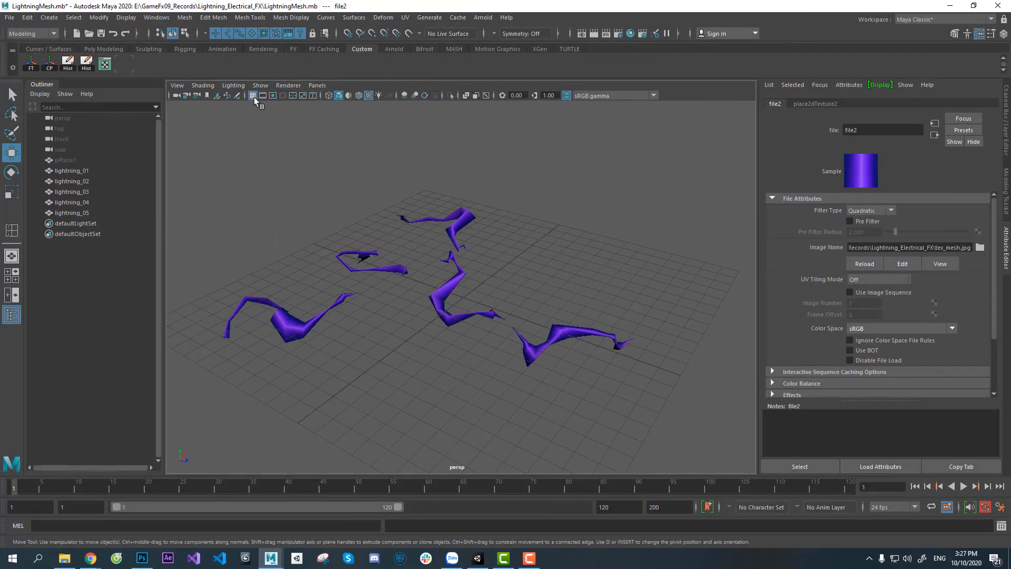
# Step: Select lightning_05 and snap its pivot to the world origin
pyautogui.keyDown('alt'); pyautogui.moveTo(555, 350); pyautogui.dragTo(594, 333); pyautogui.keyUp('alt')
pyautogui.click(594, 334)
pyautogui.keyDown('alt'); pyautogui.moveTo(603, 361); pyautogui.dragTo(623, 401, button='right'); pyautogui.keyUp('alt')
pyautogui.keyDown('alt'); pyautogui.moveTo(623, 401); pyautogui.dragTo(555, 388); pyautogui.keyUp('alt')
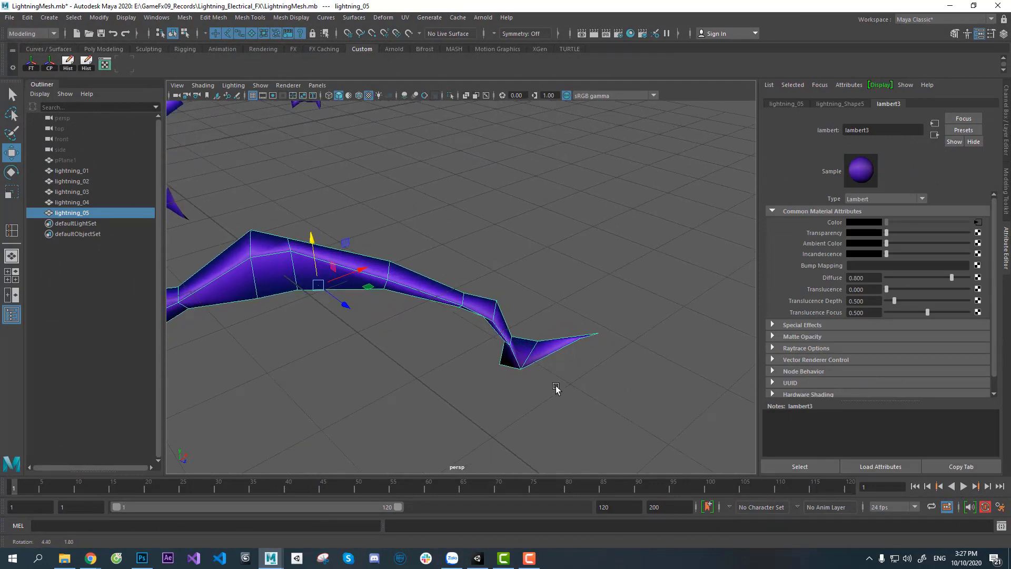
pyautogui.press('d')
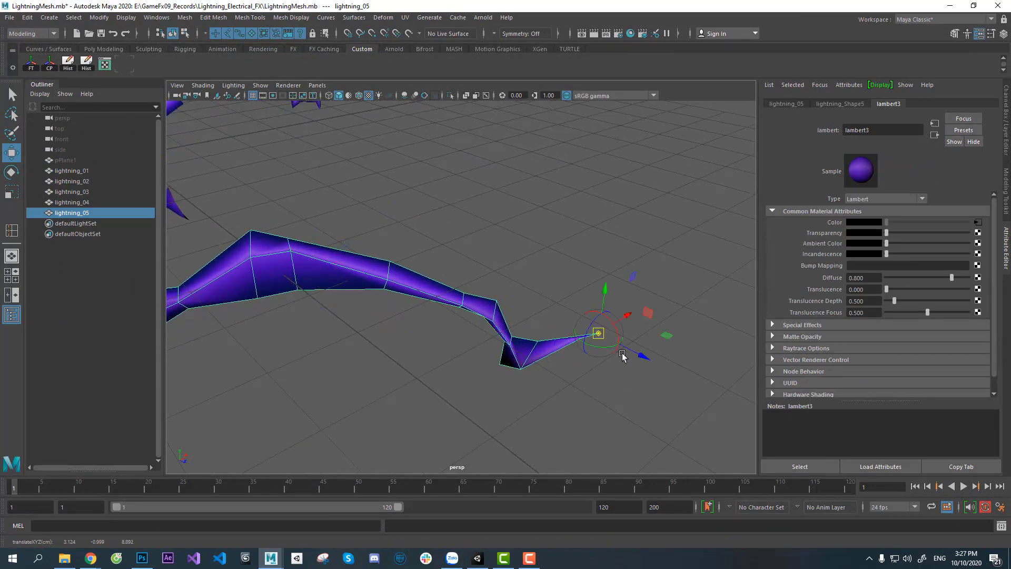
pyautogui.keyDown('alt'); pyautogui.moveTo(622, 357); pyautogui.dragTo(402, 343, button='right'); pyautogui.keyUp('alt')
pyautogui.keyDown('alt'); pyautogui.moveTo(402, 343); pyautogui.dragTo(580, 401); pyautogui.keyUp('alt')
pyautogui.press('x')
pyautogui.moveTo(515, 368); pyautogui.dragTo(416, 306)
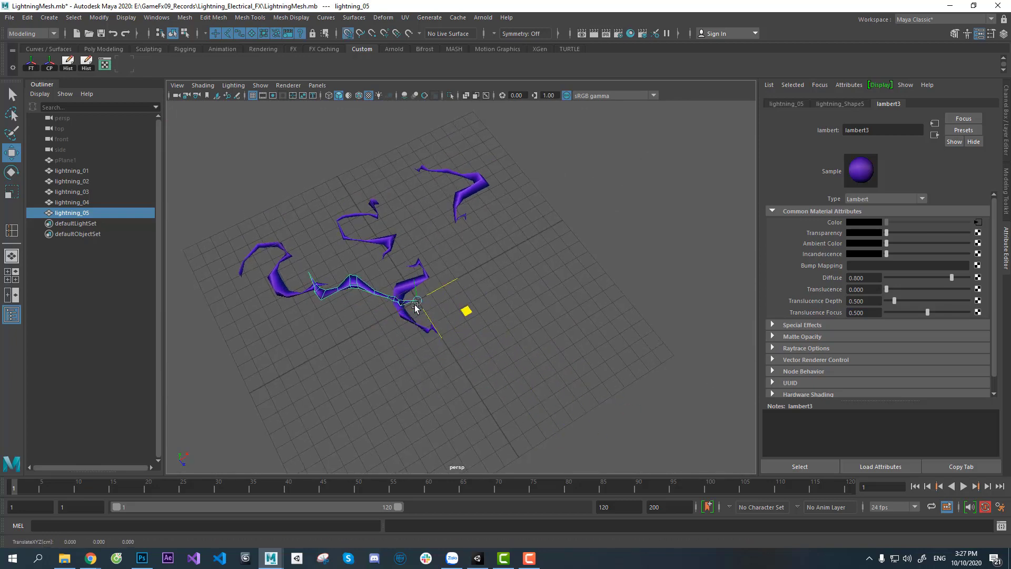
# Step: Tilt lightning_05 in the front view to about -78° around Z
pyautogui.keyDown('alt'); pyautogui.moveTo(346, 322); pyautogui.dragTo(427, 309); pyautogui.keyUp('alt')
pyautogui.press('e')
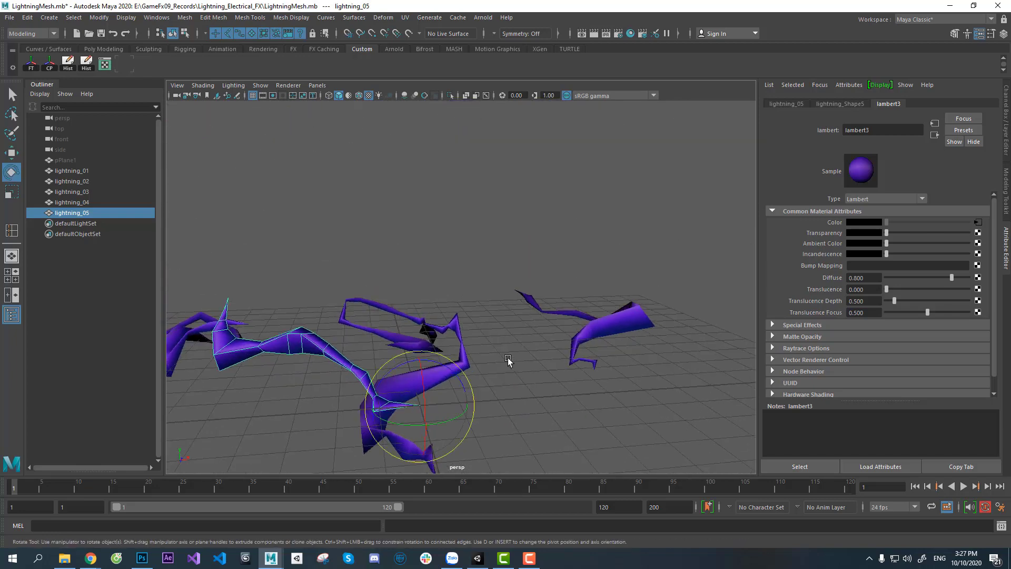
pyautogui.press('space')
pyautogui.click(510, 392)
pyautogui.moveTo(547, 318); pyautogui.dragTo(605, 342)
pyautogui.scroll(-3, 515, 260)
pyautogui.keyDown('alt'); pyautogui.moveTo(515, 260); pyautogui.dragTo(485, 293, button='middle'); pyautogui.keyUp('alt')
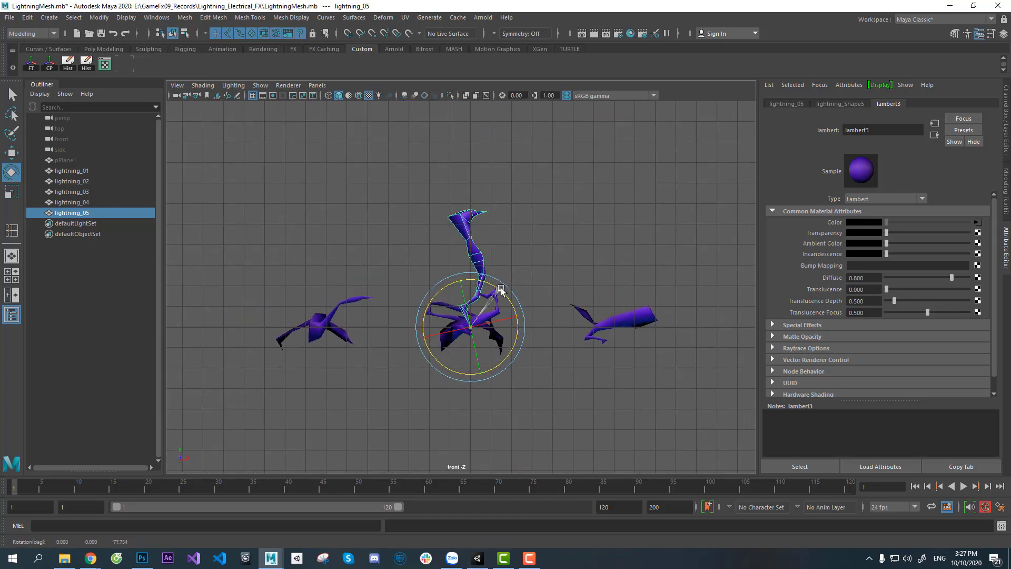
# Step: Reshape lightning_02's kink by pulling its vertices upward and sideways
pyautogui.press('space')
pyautogui.moveTo(501, 292); pyautogui.dragTo(393, 269)
pyautogui.press('space')
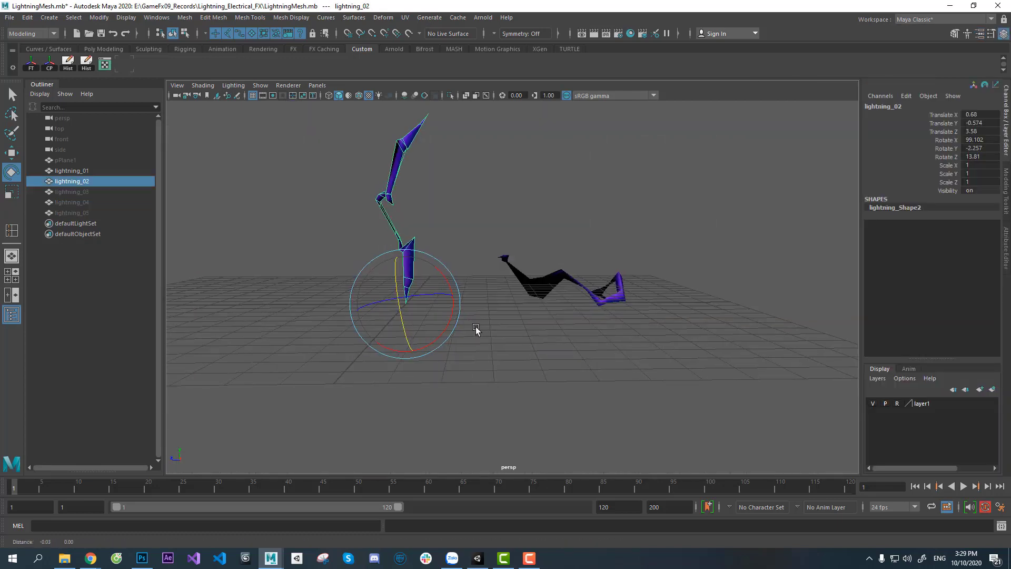
pyautogui.keyDown('alt'); pyautogui.moveTo(476, 330); pyautogui.dragTo(529, 360); pyautogui.keyUp('alt')
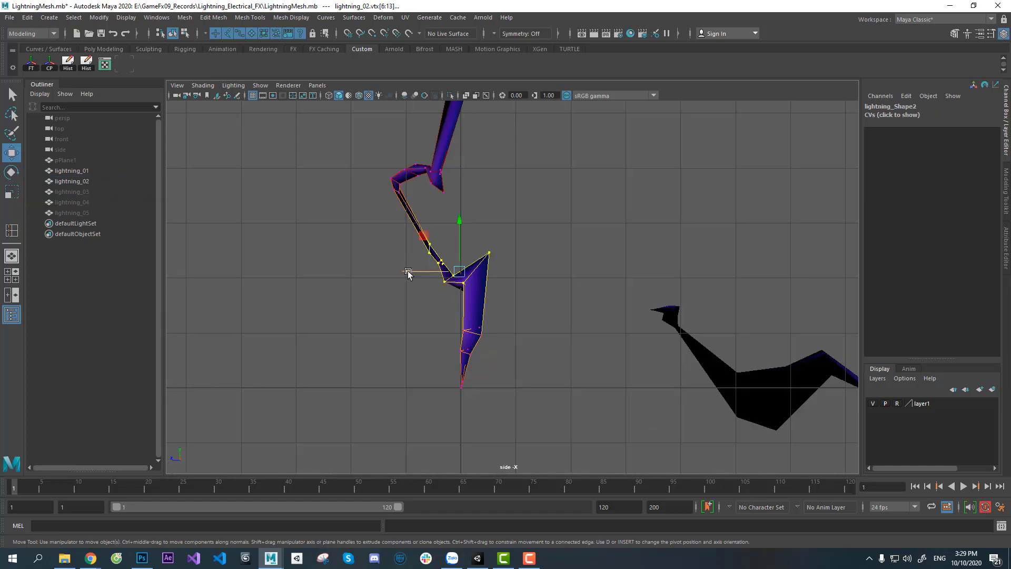
pyautogui.moveTo(409, 270); pyautogui.dragTo(400, 204)
pyautogui.click(458, 249)
pyautogui.moveTo(454, 257); pyautogui.dragTo(429, 265)
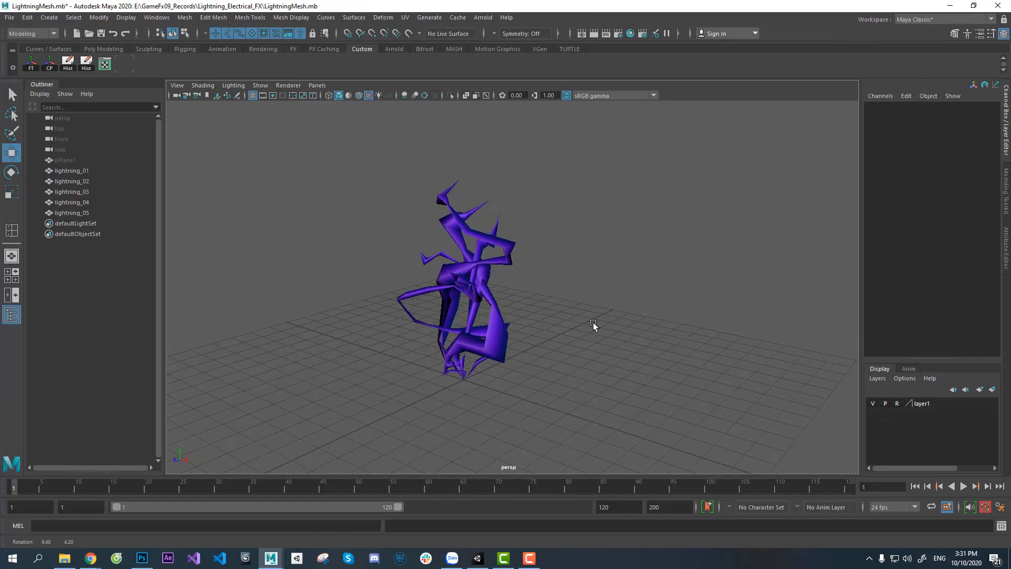
pyautogui.click(72, 166)
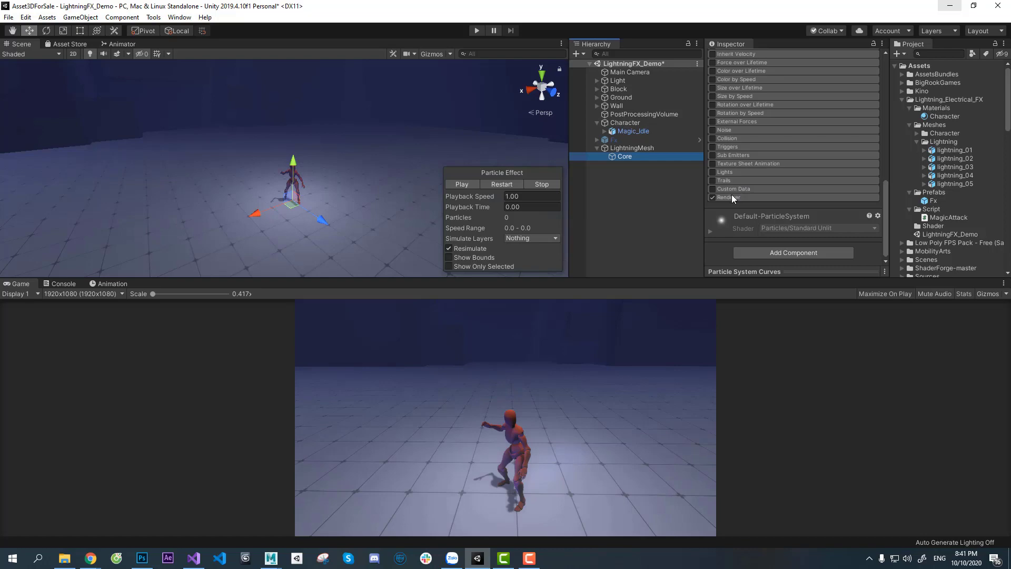
# Step: Set the Renderer's Render Mode to Mesh and assign the lightning_01 mesh
pyautogui.click(729, 197)
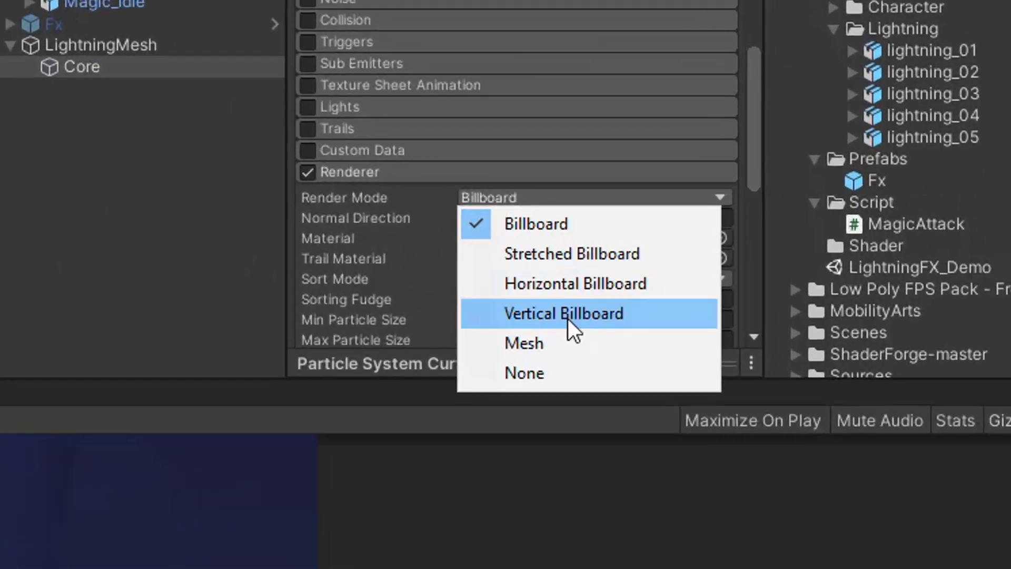
pyautogui.click(699, 292)
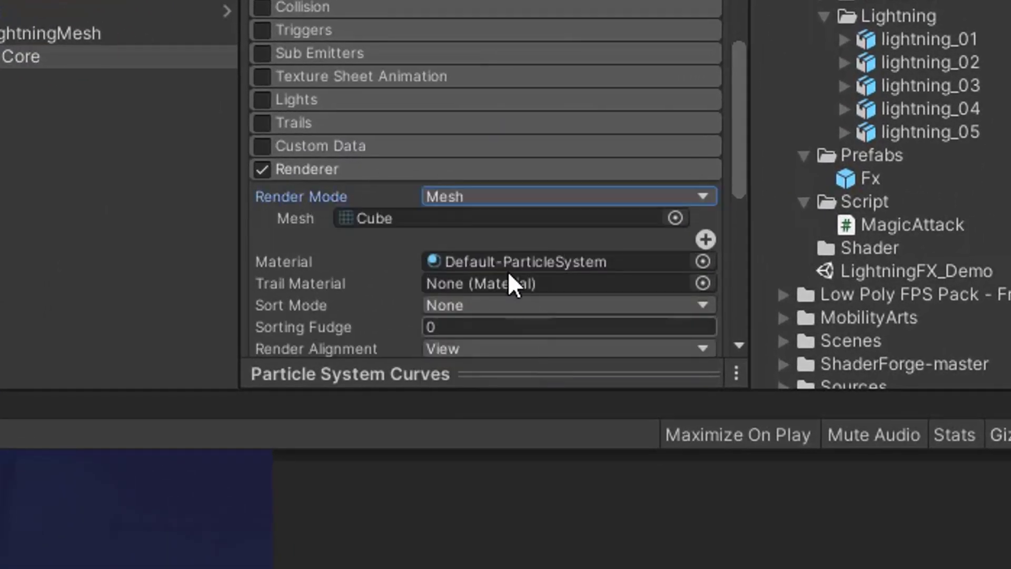
pyautogui.click(844, 40)
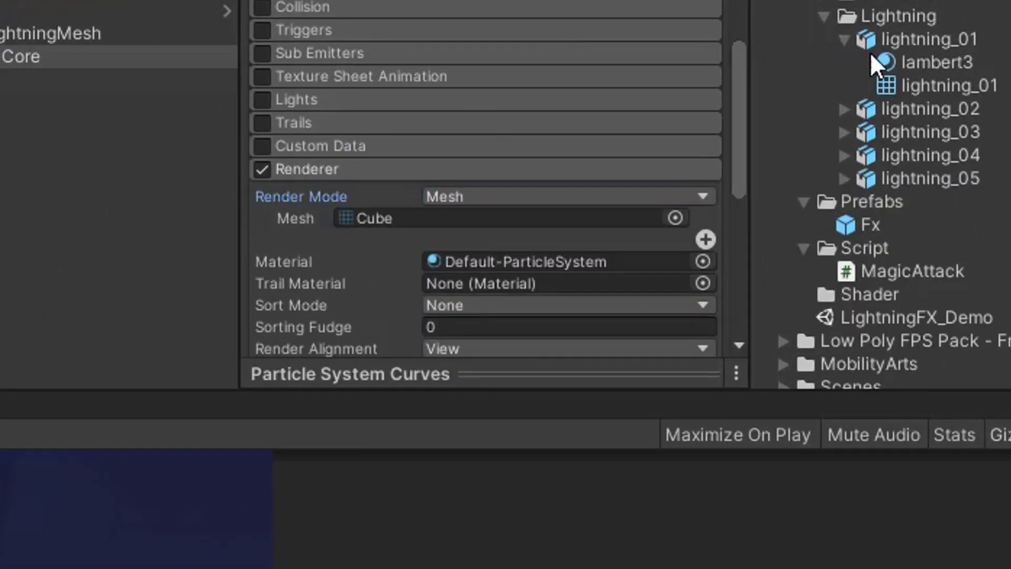
pyautogui.click(919, 87)
pyautogui.moveTo(919, 88); pyautogui.dragTo(413, 224)
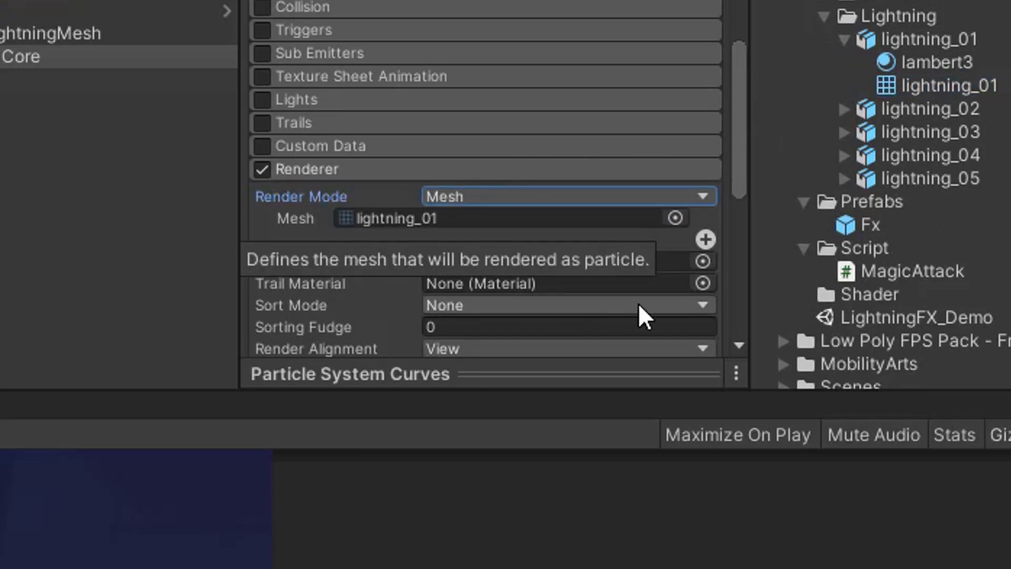
# Step: Add three more mesh slots holding the lightning_02, lightning_03 and lightning_04 meshes
pyautogui.click(705, 239)
pyautogui.click(844, 109)
pyautogui.moveTo(932, 155); pyautogui.dragTo(477, 250)
pyautogui.click(705, 260)
pyautogui.click(844, 179)
pyautogui.moveTo(931, 225); pyautogui.dragTo(408, 288)
pyautogui.click(706, 283)
pyautogui.click(843, 248)
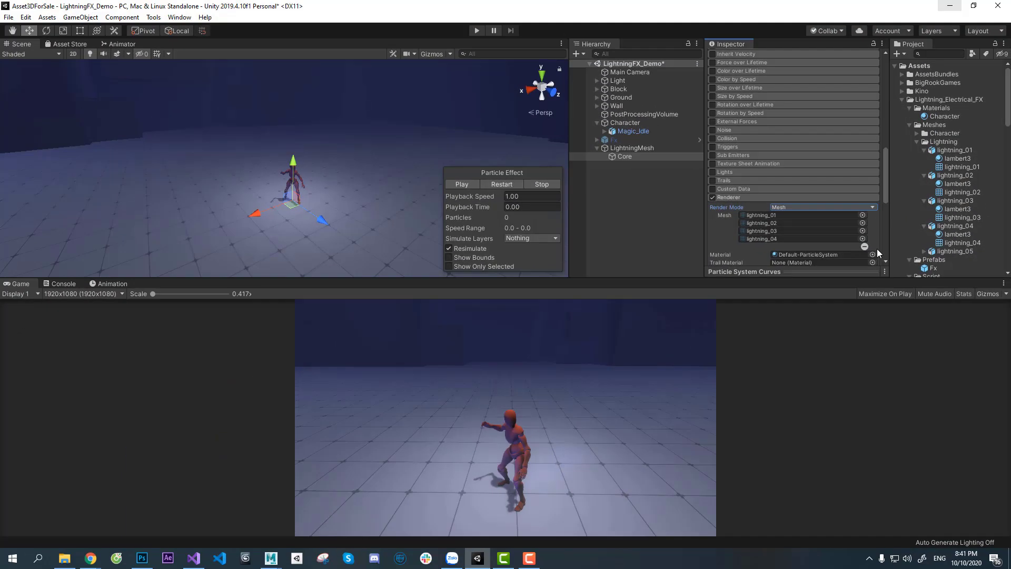
pyautogui.scroll(10, 877, 249)
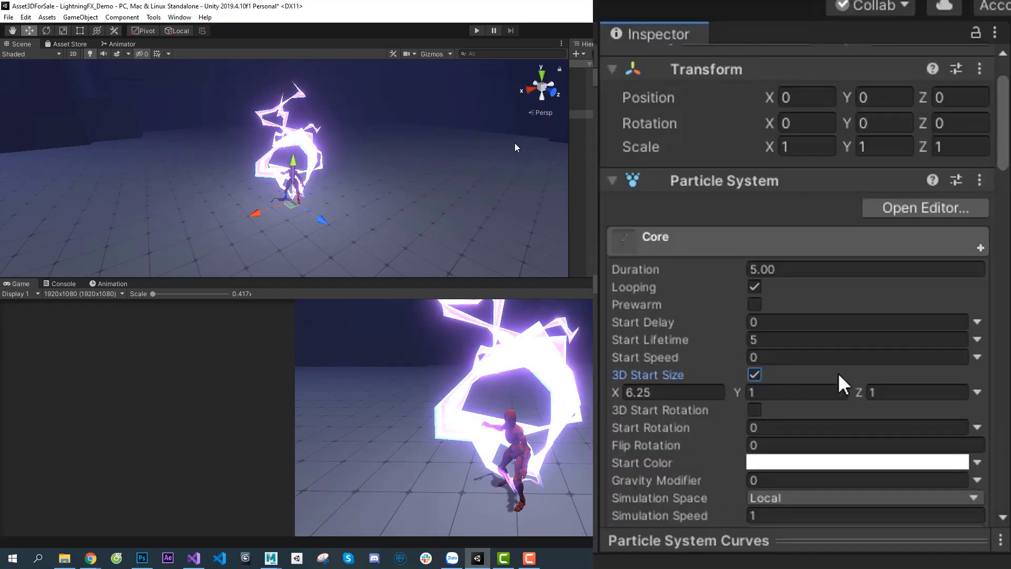
# Step: Make the 3D Start Size random between two constants, from 2×5×2 to 2×10×2
pyautogui.scroll(-10, 850, 373)
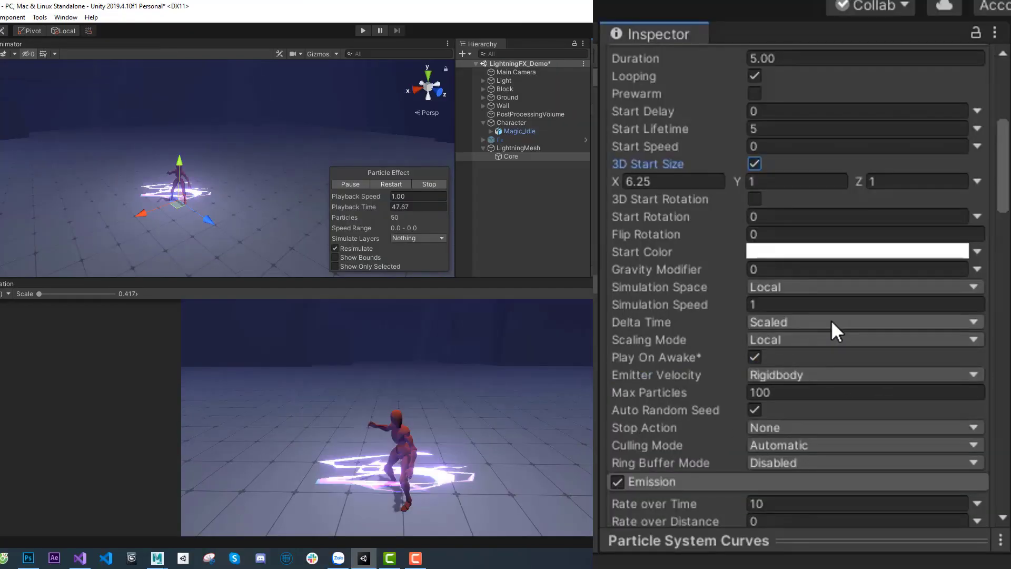
pyautogui.click(977, 182)
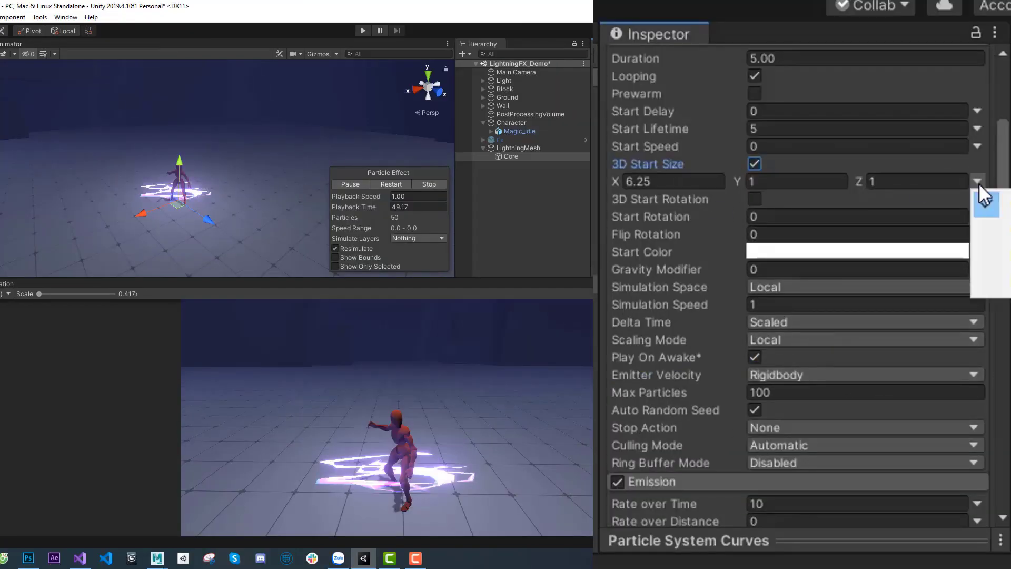
pyautogui.click(1000, 261)
pyautogui.click(659, 182)
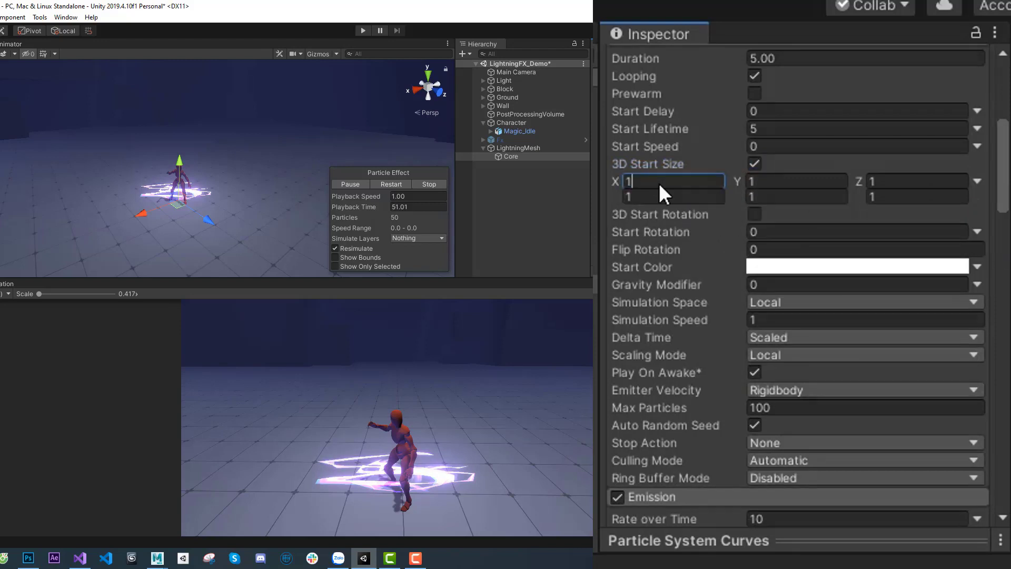
pyautogui.write('1')
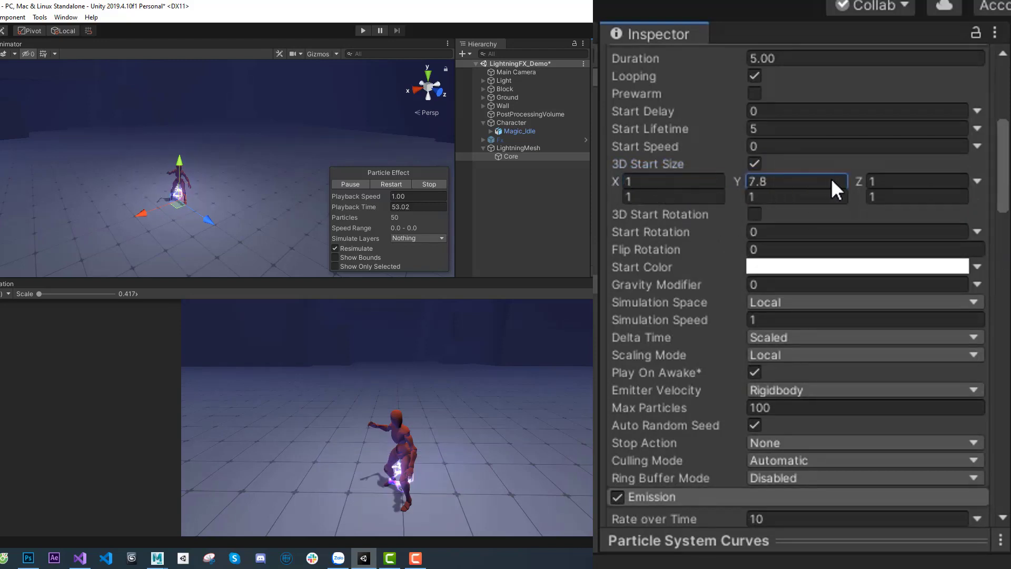
pyautogui.press('BackSpace')
pyautogui.press('BackSpace')
pyautogui.press('BackSpace')
pyautogui.write('8.2')
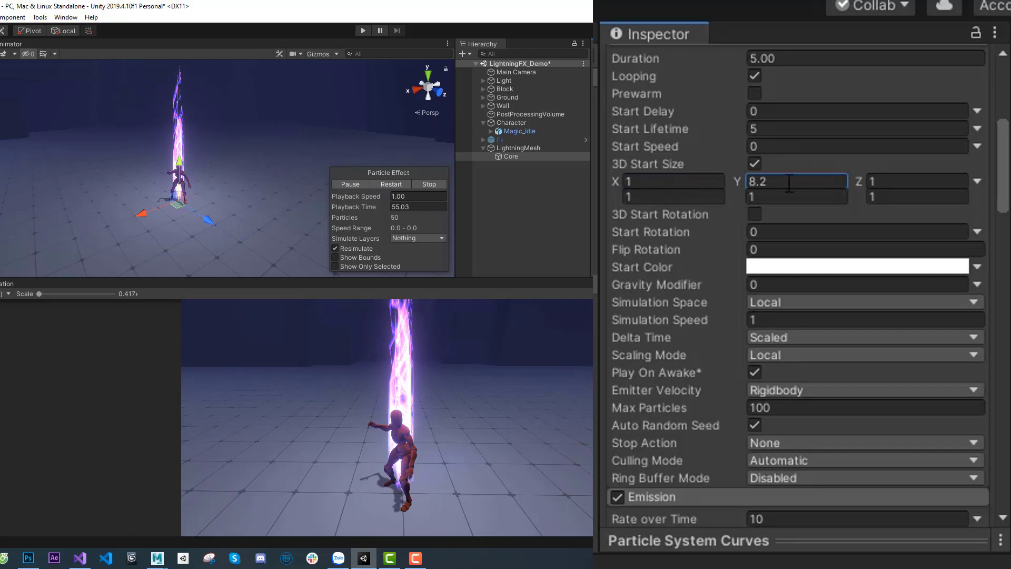
pyautogui.press('Return')
pyautogui.click(768, 198)
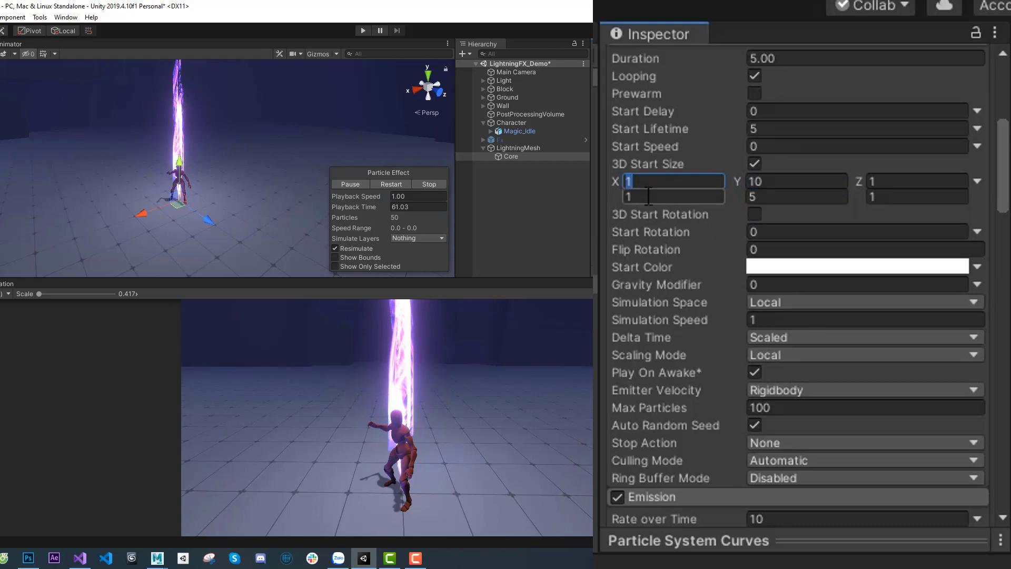
pyautogui.click(894, 180)
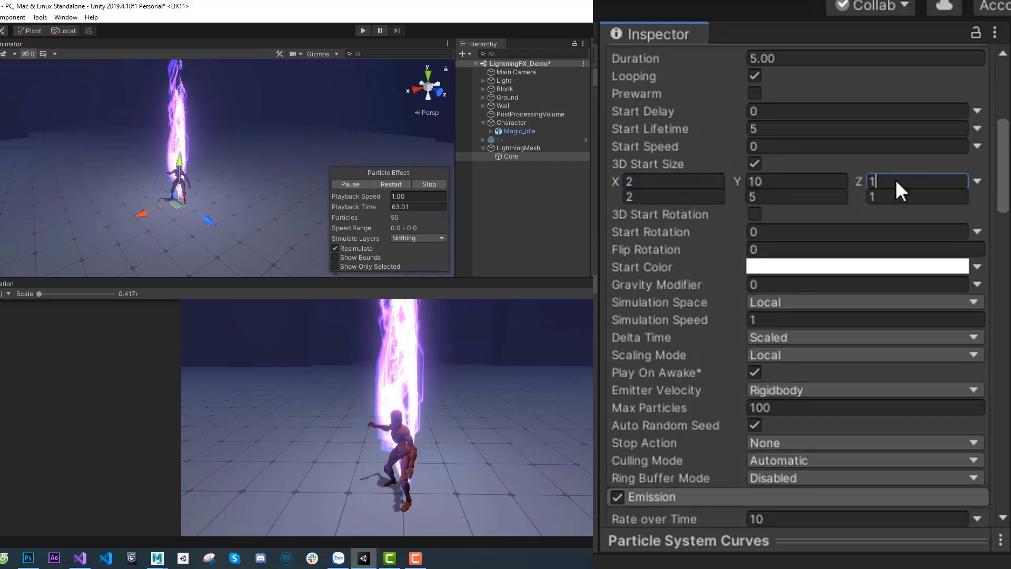
pyautogui.write('2')
pyautogui.click(898, 198)
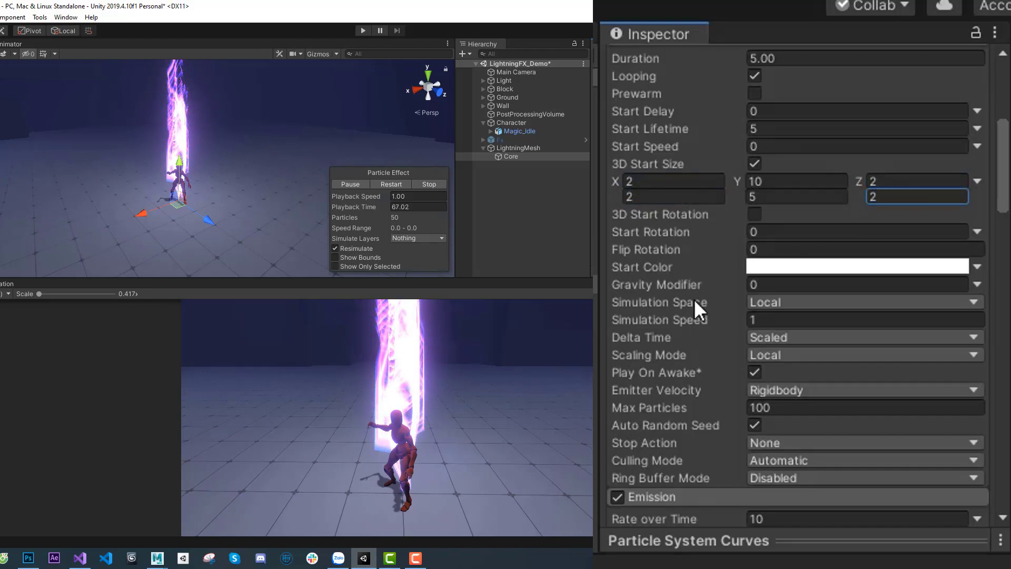
# Step: Set Start Lifetime to Random Between Two Constants, 0.1 to 0.2
pyautogui.click(977, 129)
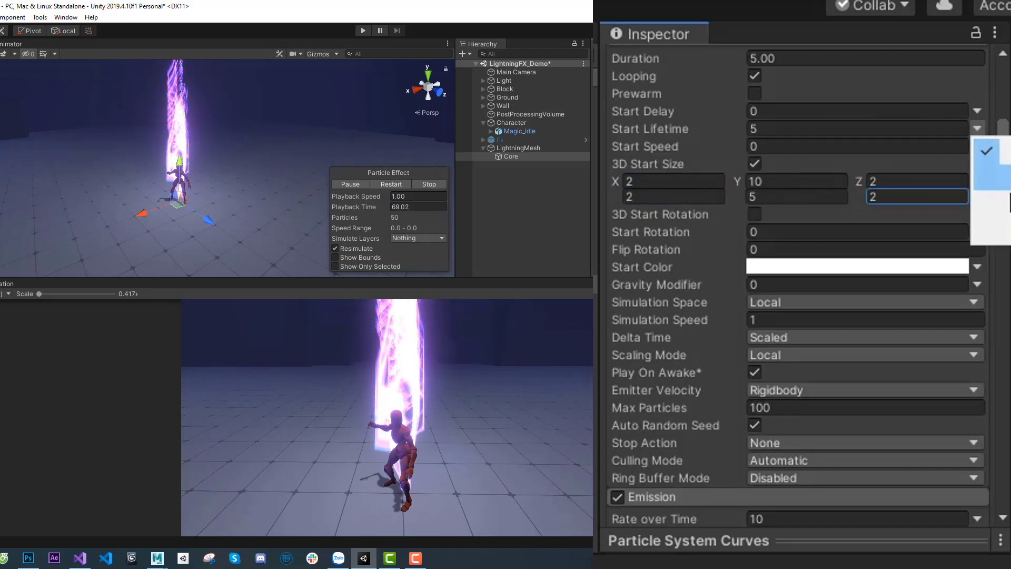
pyautogui.click(989, 171)
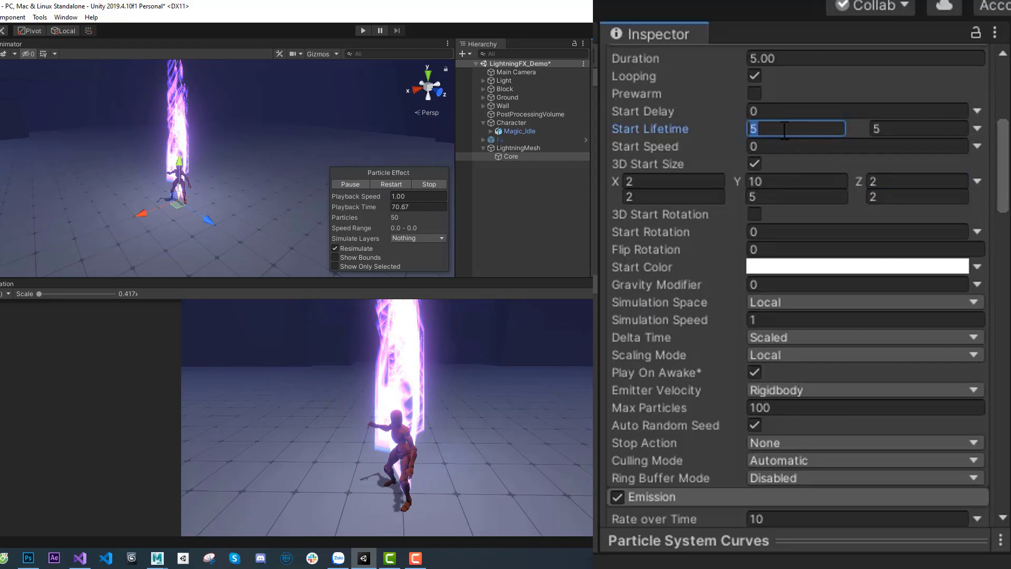
pyautogui.click(803, 128)
pyautogui.write('0.1')
pyautogui.click(893, 129)
pyautogui.write('0.2')
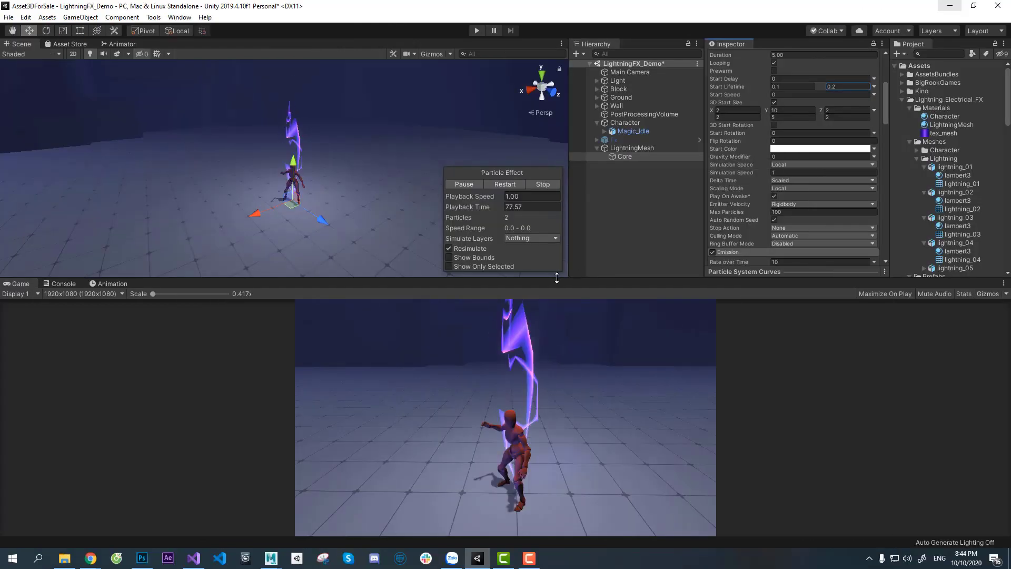
# Step: Apply the light-blue fading gradient preset to Color over Lifetime
pyautogui.scroll(-10, 712, 175)
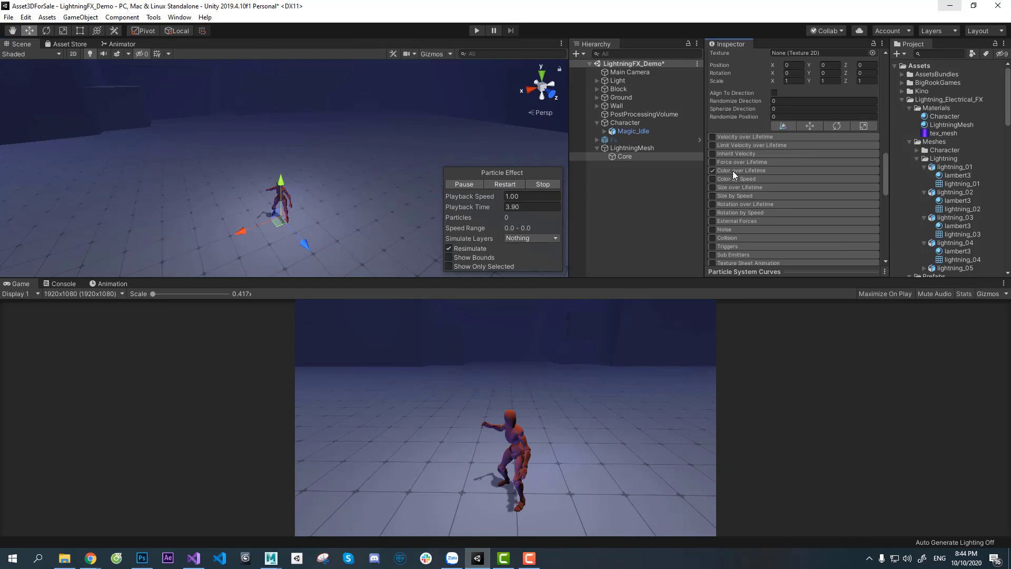
pyautogui.click(791, 180)
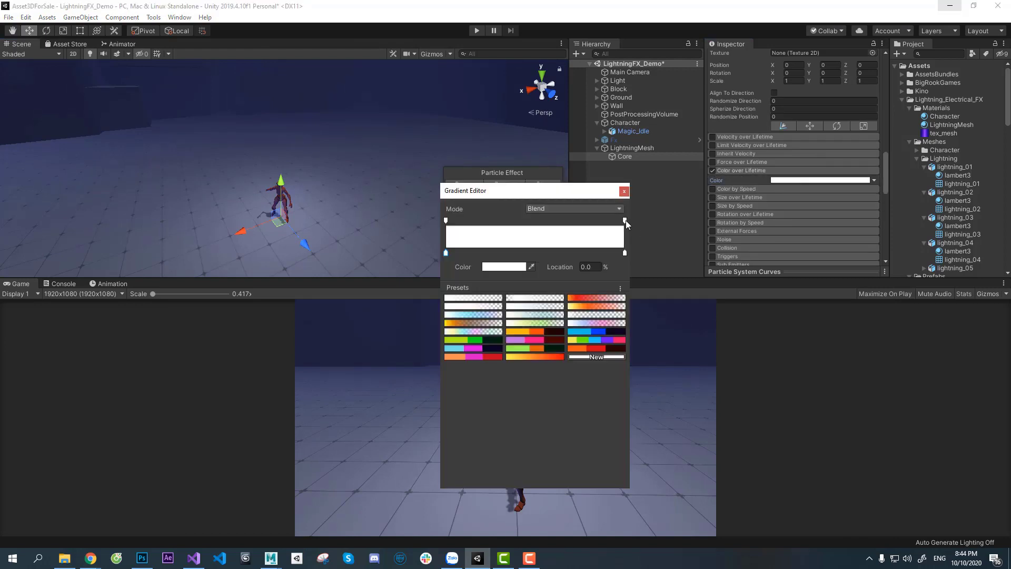
pyautogui.click(625, 220)
pyautogui.click(481, 315)
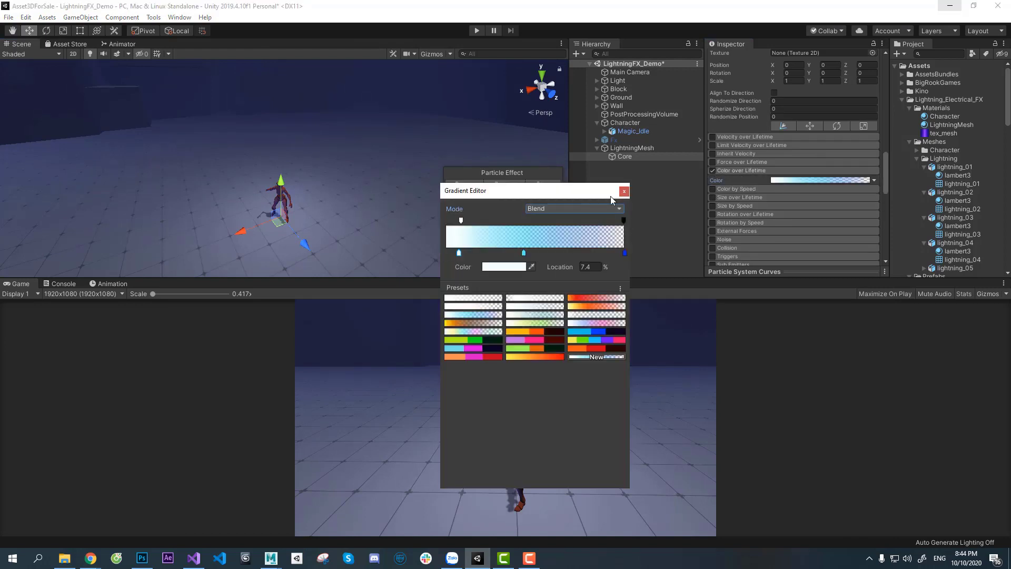
pyautogui.click(624, 191)
# Step: Play and restart the preview to watch the Ground_AB pink ground glow
pyautogui.click(504, 184)
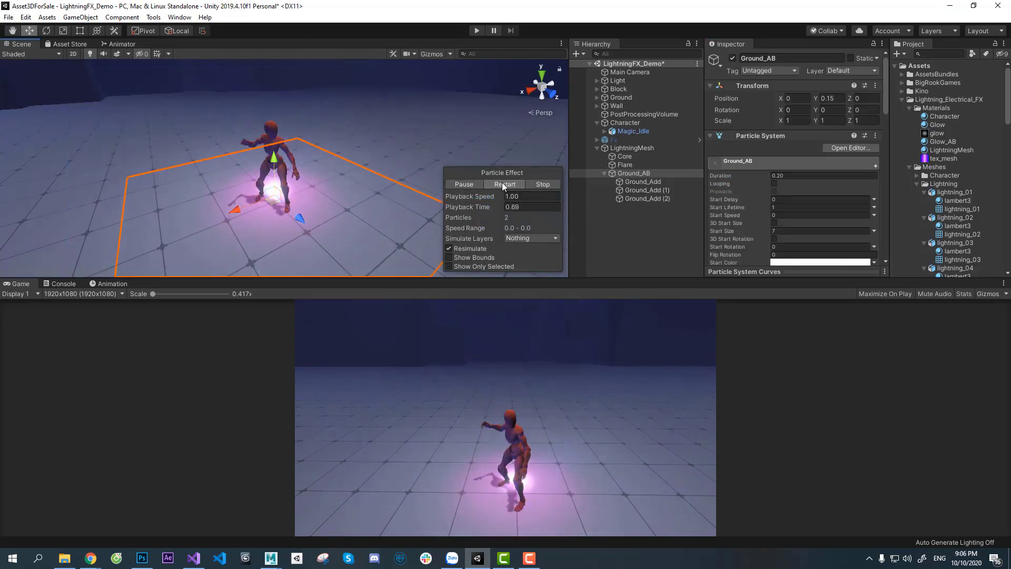
pyautogui.click(503, 184)
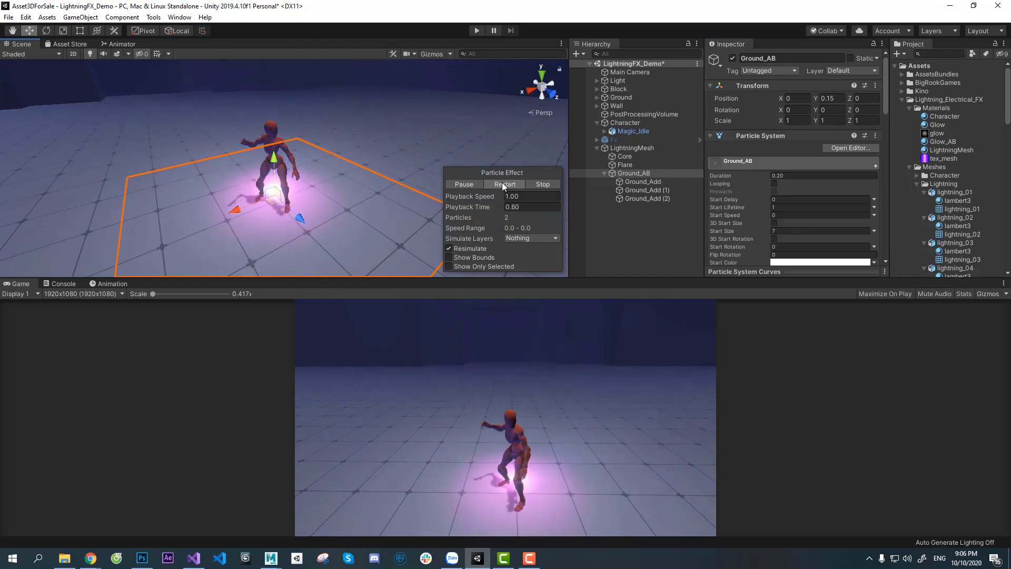
pyautogui.click(503, 184)
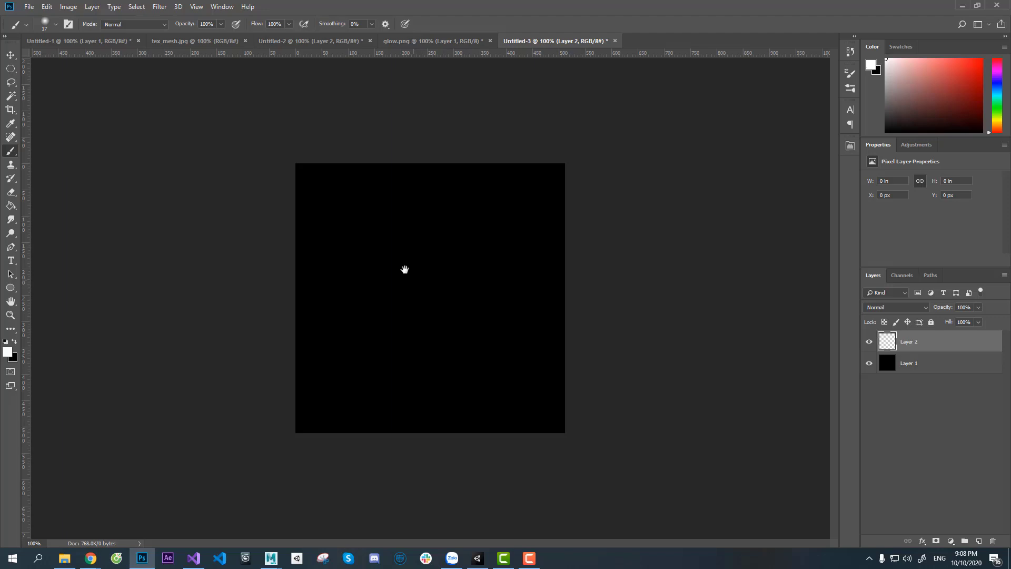
# Step: Paint soft white blobs and a streak up through the texture's centre
pyautogui.keyDown('alt'); pyautogui.moveTo(395, 227); pyautogui.dragTo(408, 228, button='right'); pyautogui.keyUp('alt')
pyautogui.click(327, 245)
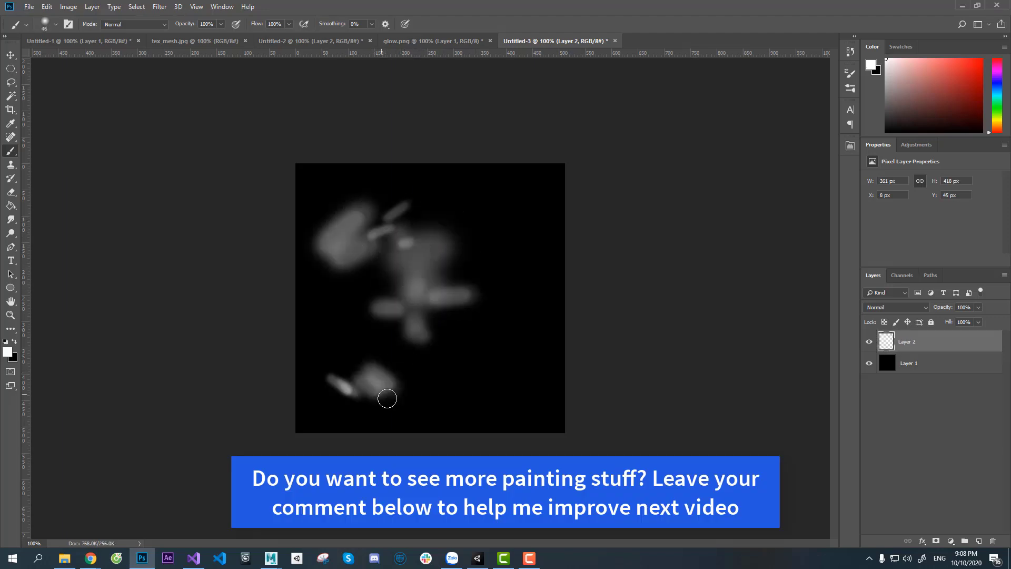
pyautogui.moveTo(387, 398)
pyautogui.mouseDown()
pyautogui.moveTo(436, 314)
pyautogui.moveTo(434, 251)
pyautogui.mouseUp()
pyautogui.keyDown('ctrl'); pyautogui.moveTo(459, 303); pyautogui.dragTo(539, 289); pyautogui.keyUp('ctrl')
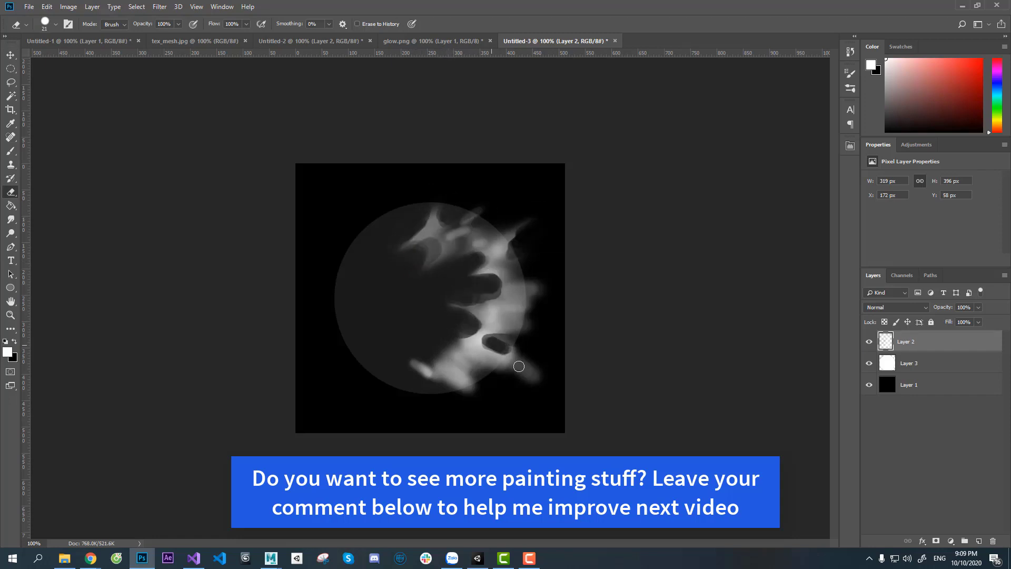
# Step: Apply a Radial Blur zoom to the white streaks
pyautogui.press('v')
pyautogui.click(159, 7)
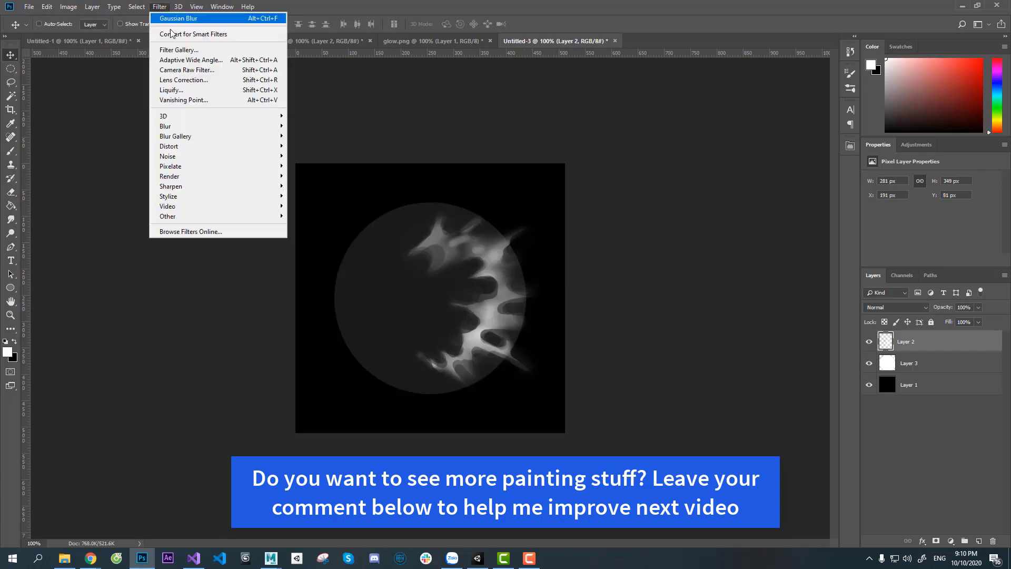
pyautogui.moveTo(200, 128)
pyautogui.click(313, 189)
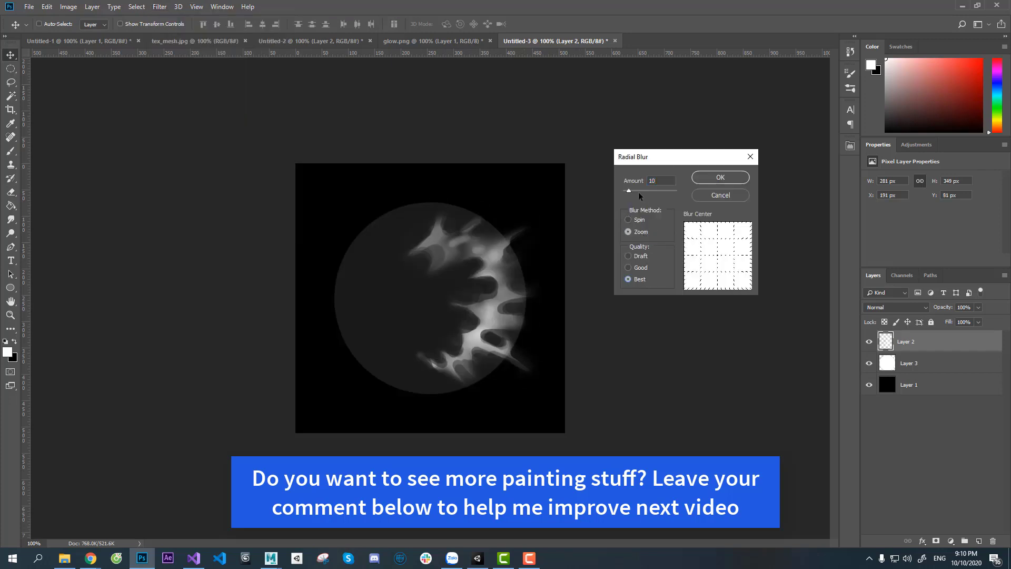
pyautogui.press('Return')
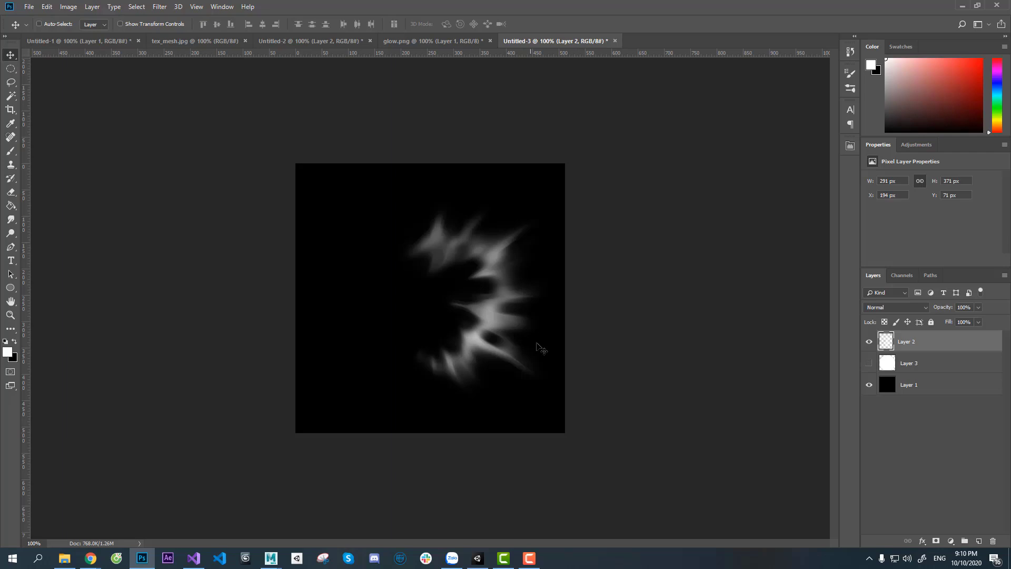
# Step: Scale the streak layer to fill the whole 512 px canvas
pyautogui.hotkey('ctrl', 't')
pyautogui.moveTo(532, 350); pyautogui.dragTo(430, 313)
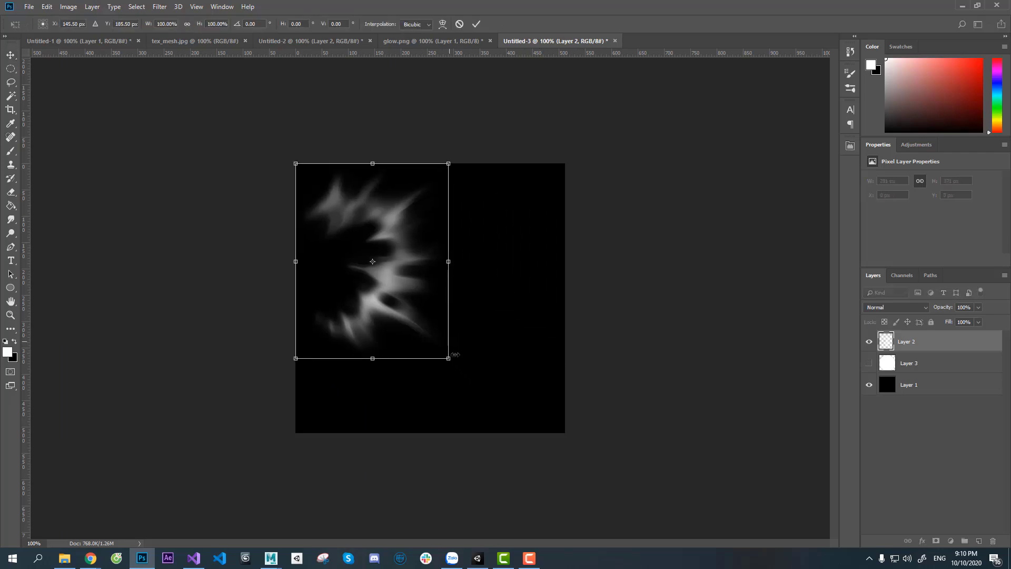
pyautogui.moveTo(447, 356); pyautogui.dragTo(564, 433)
pyautogui.press('Return')
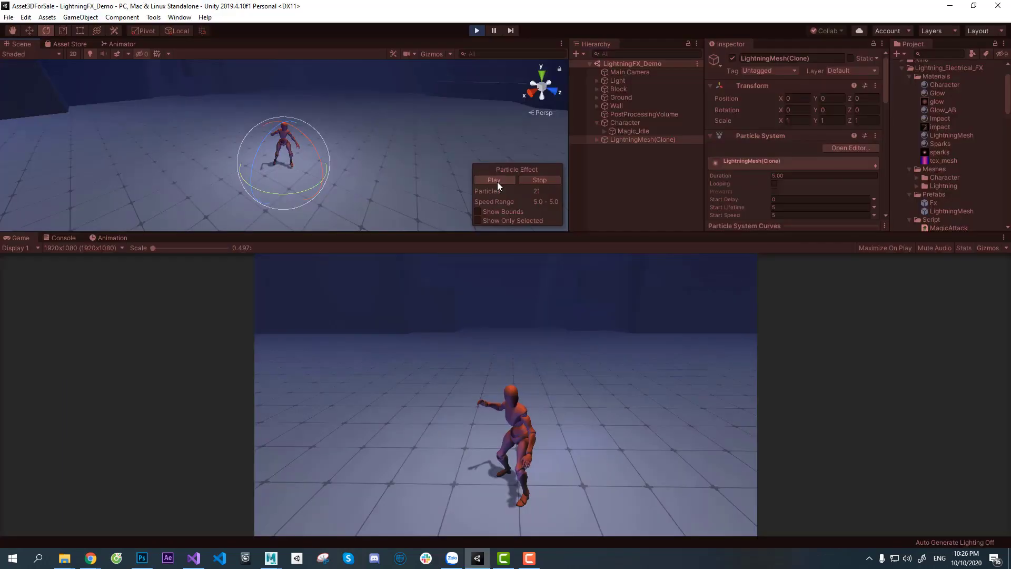
pyautogui.click(494, 180)
# Step: Emit from a Skinned Mesh Renderer using BaseMesh, with Use Mesh Colors off
pyautogui.click(495, 180)
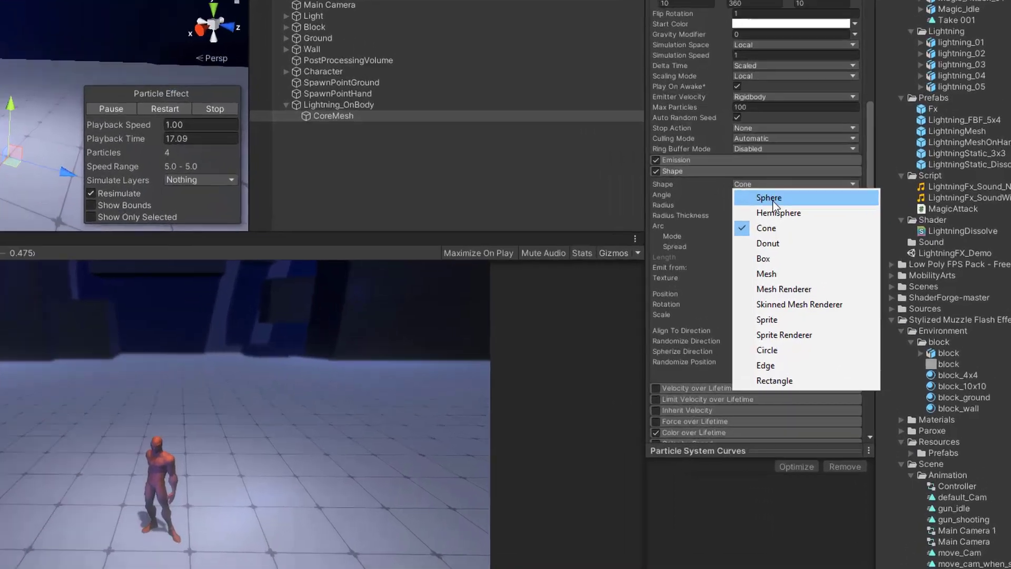
pyautogui.click(677, 317)
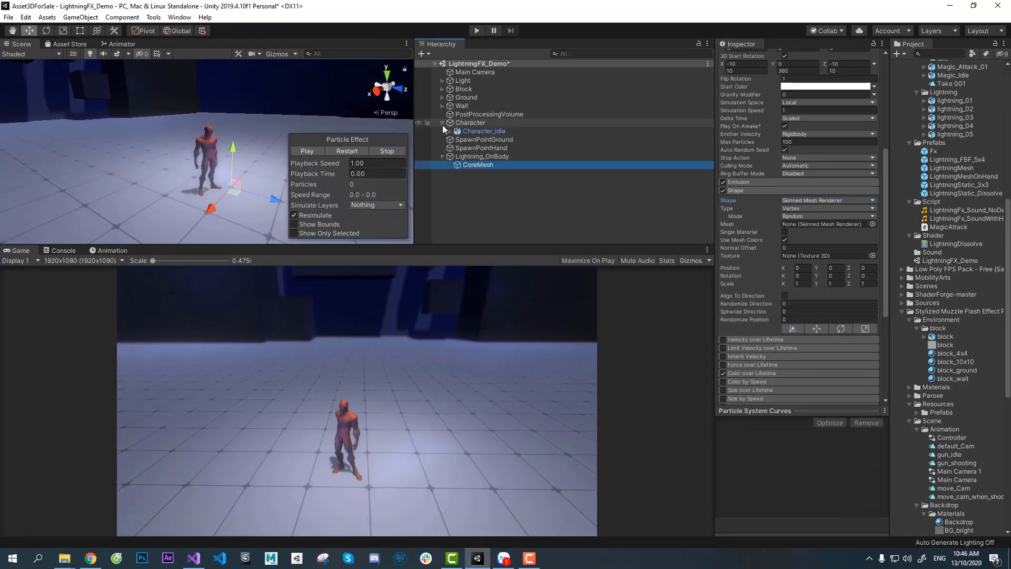
pyautogui.click(450, 130)
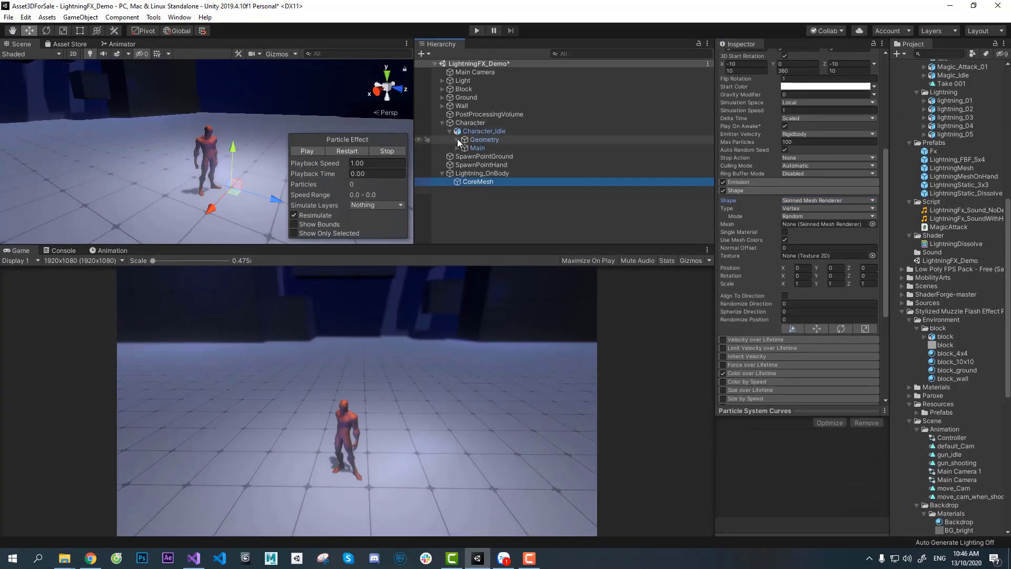
pyautogui.click(457, 138)
pyautogui.moveTo(491, 147); pyautogui.dragTo(784, 232)
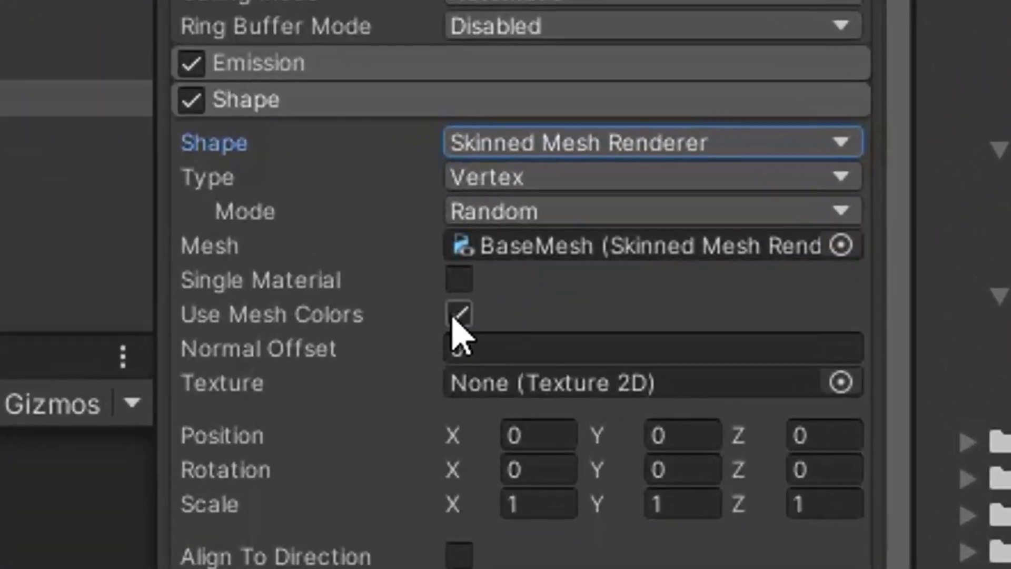
pyautogui.click(758, 245)
# Step: Set the Duration to 2 seconds and enable Looping
pyautogui.scroll(10, 795, 252)
pyautogui.click(526, 35)
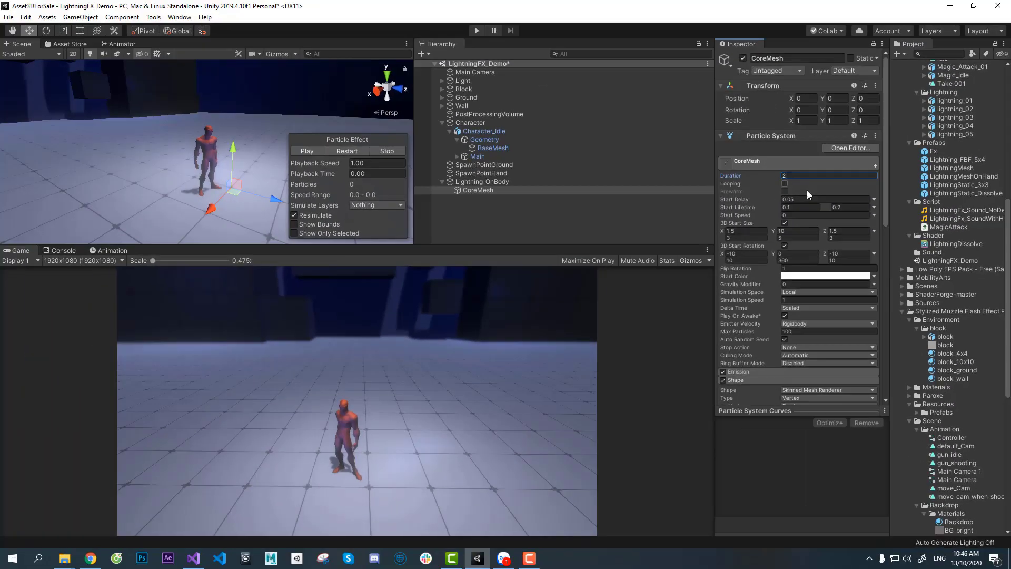
pyautogui.write('2')
pyautogui.press('Return')
pyautogui.click(784, 183)
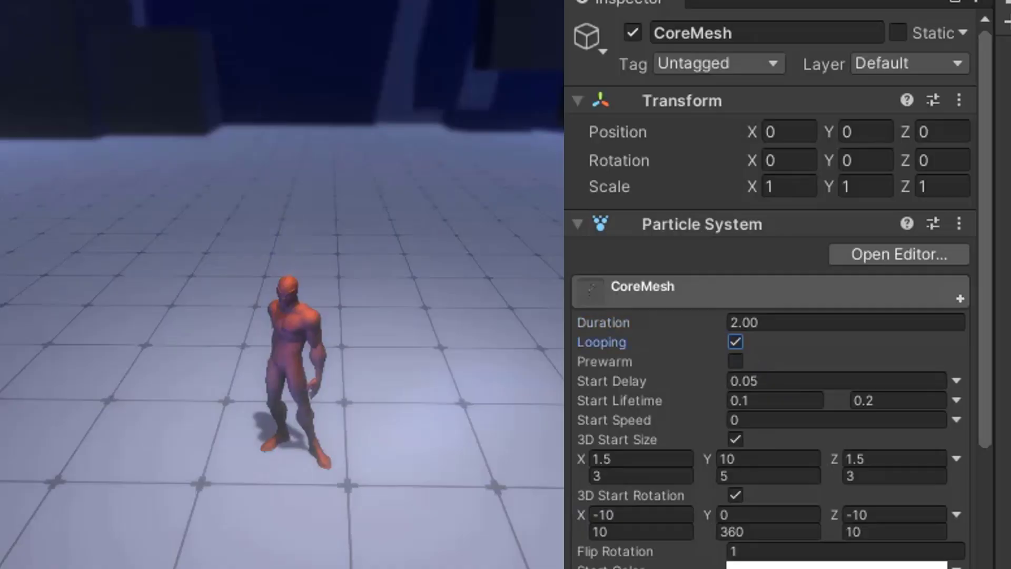
# Step: Shrink the 3D Start Size values to X 0.2–0.6, Y 0.5–1 and Z 0.1
pyautogui.click(767, 459)
pyautogui.write('0.5')
pyautogui.click(756, 475)
pyautogui.write('1')
pyautogui.click(639, 459)
pyautogui.write('0.2')
pyautogui.click(642, 475)
pyautogui.write('0.7')
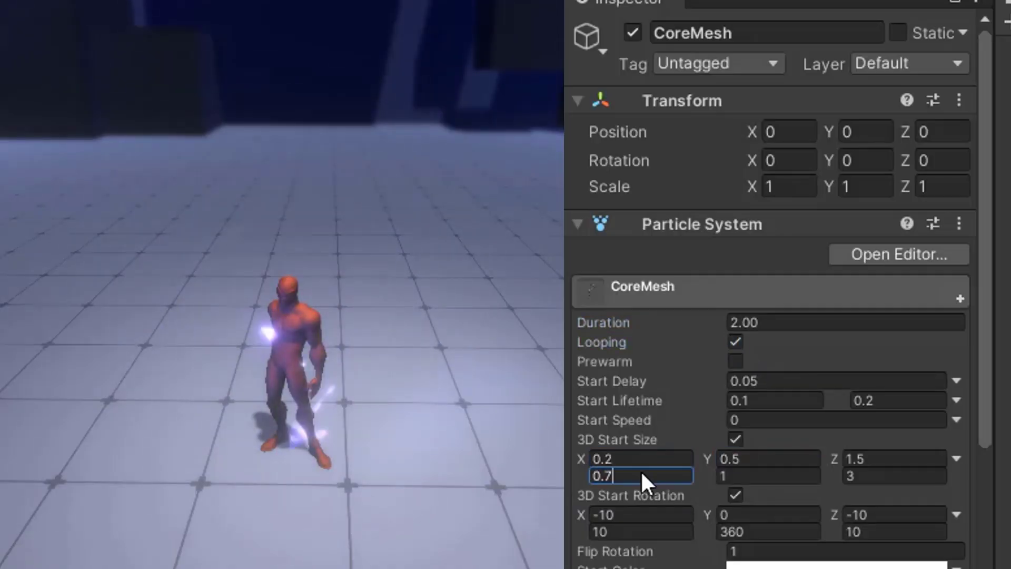
pyautogui.click(639, 475)
pyautogui.write('0.6')
pyautogui.click(889, 458)
pyautogui.write('0.1')
pyautogui.click(863, 475)
pyautogui.write('0.6')
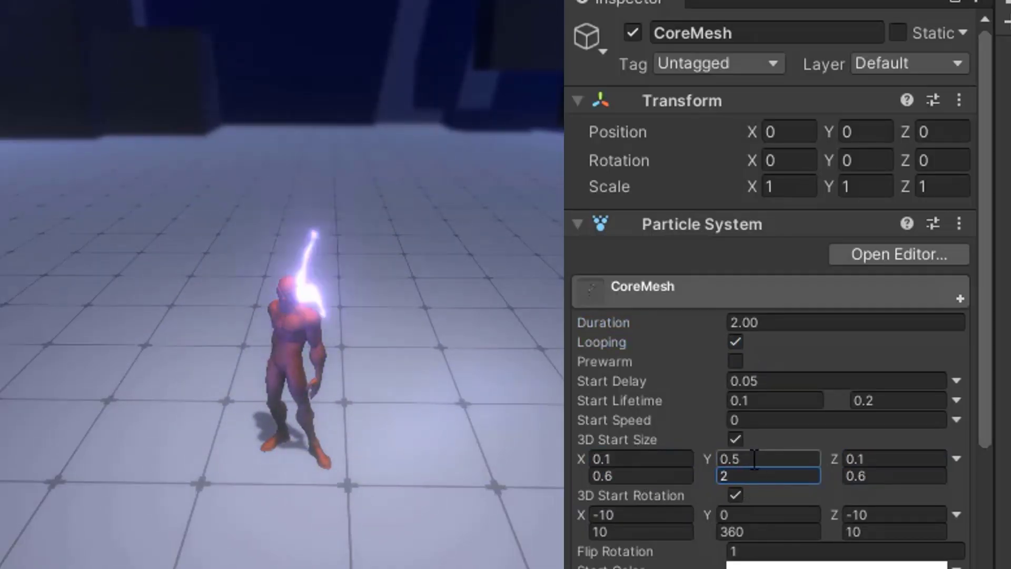
# Step: Inspect the CoreMesh_Add and CoreMesh_AB effects
pyautogui.scroll(-6, 758, 421)
pyautogui.scroll(3, 753, 316)
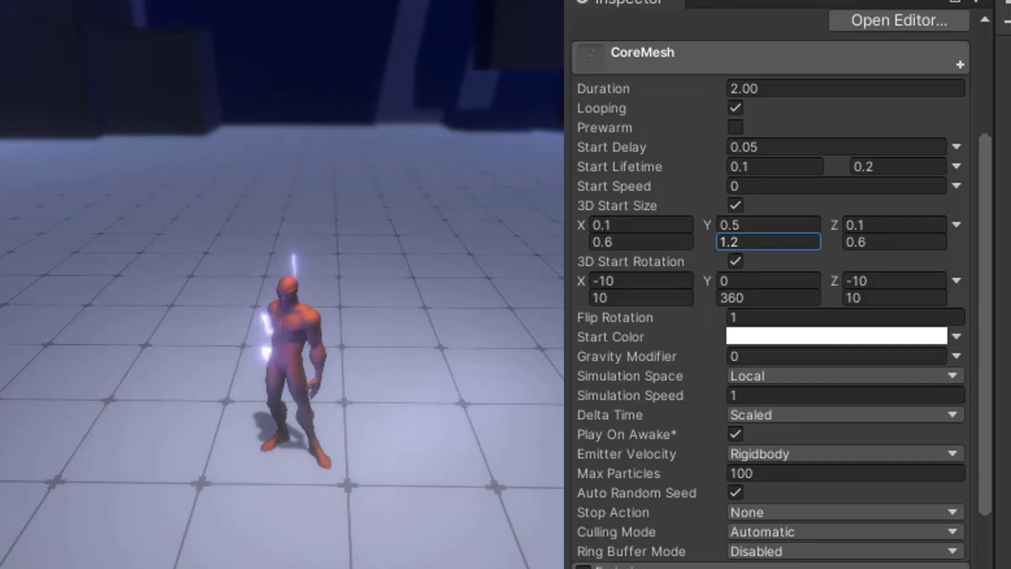
pyautogui.click(485, 190)
pyautogui.click(483, 198)
# Step: Add a child particle system under Lightning_OnBody named Lightning_StaticDissolve
pyautogui.click(488, 182)
pyautogui.rightClick(489, 182)
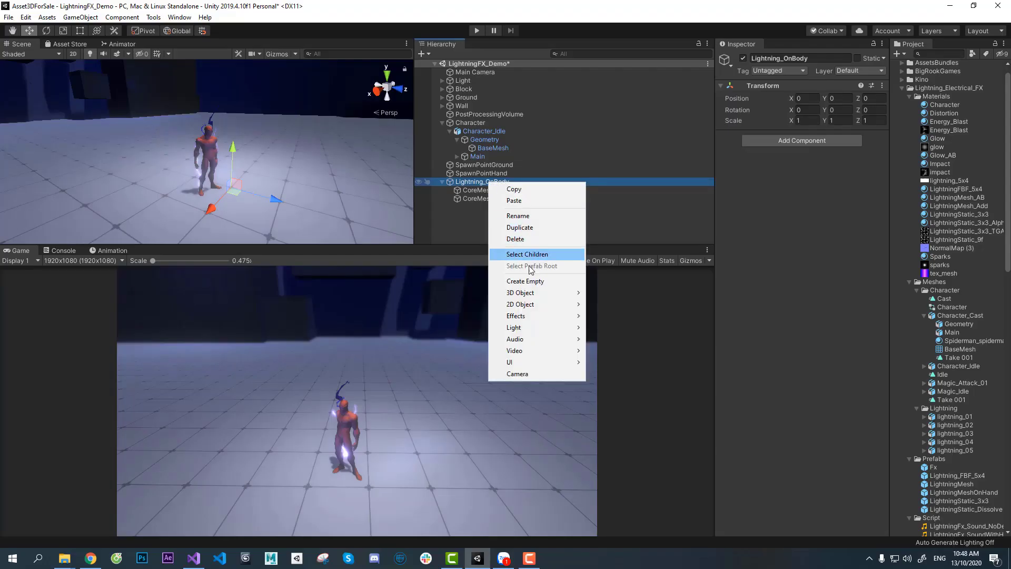
pyautogui.moveTo(528, 316)
pyautogui.click(606, 314)
pyautogui.press('F2')
pyautogui.write('Light')
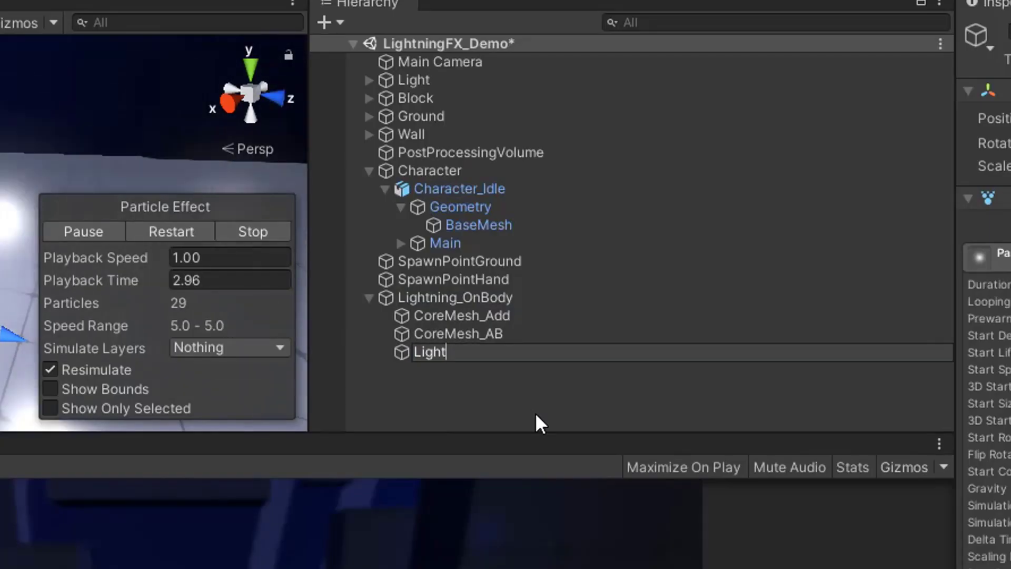
pyautogui.write('ning_StaticDissolve')
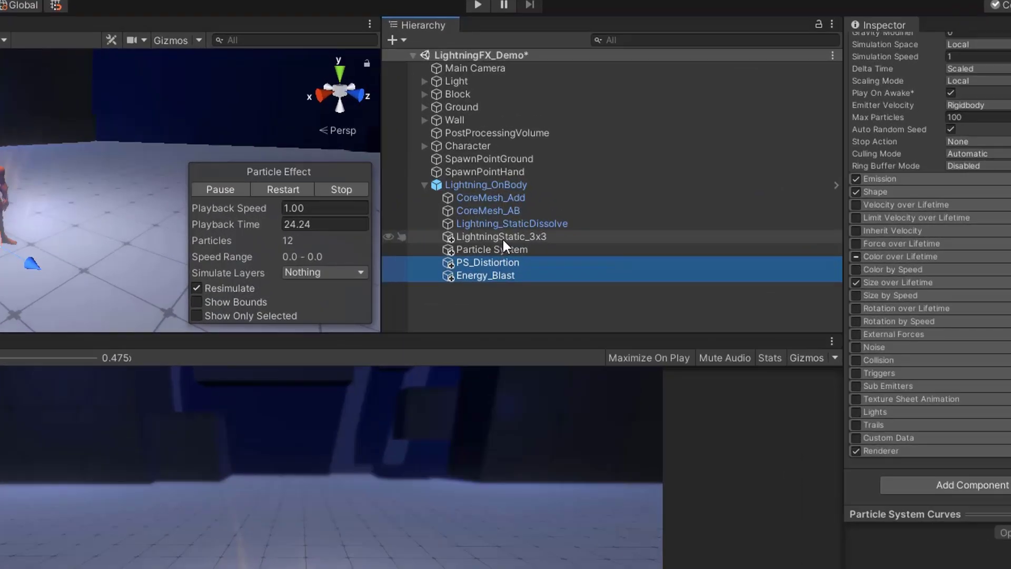
# Step: Select the Lightning_OnBody group together with all of its children
pyautogui.click(491, 221)
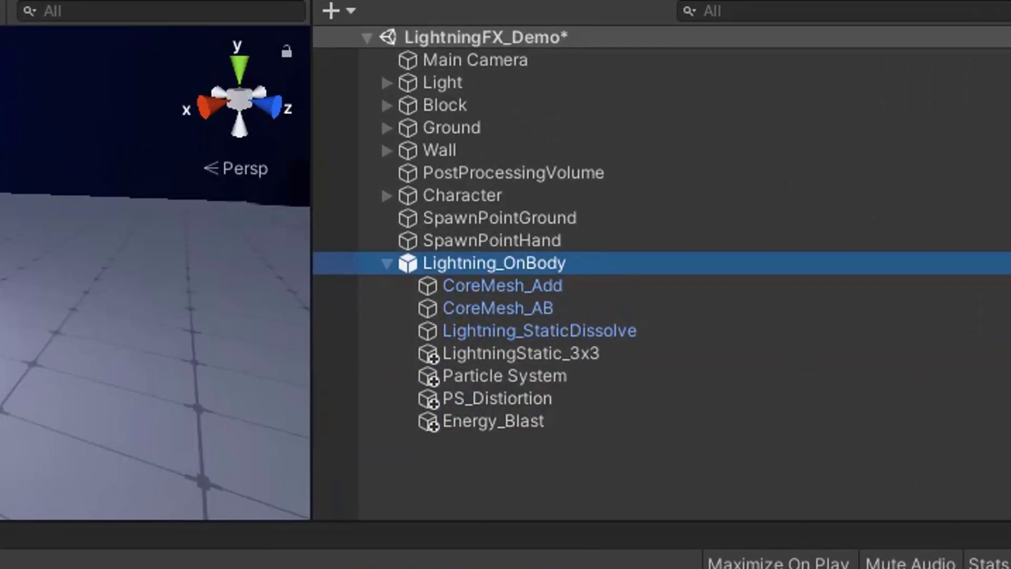
pyautogui.click(526, 283)
pyautogui.keyDown('shift'); pyautogui.click(493, 416); pyautogui.keyUp('shift')
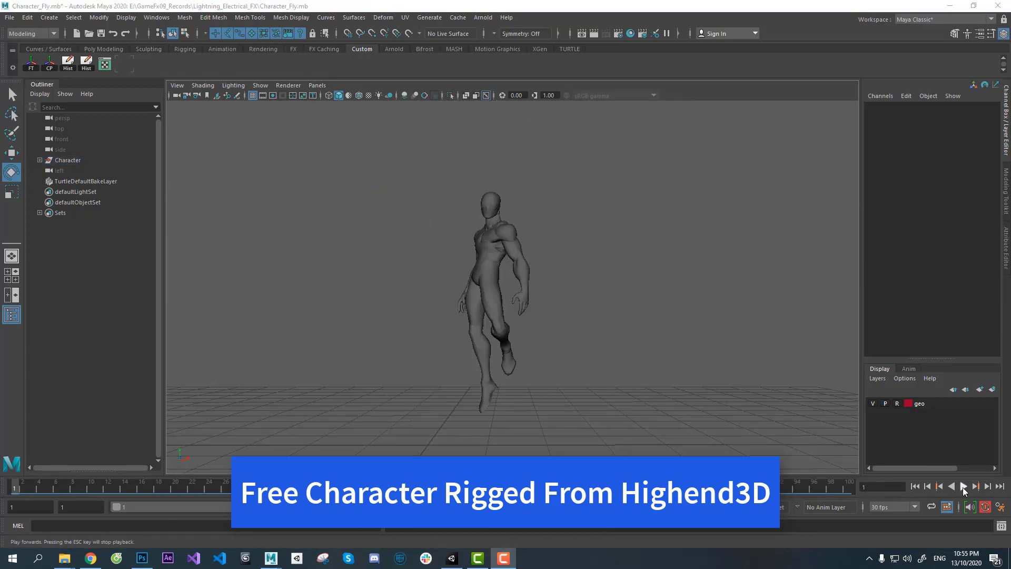
# Step: Play the Character_Fly animation to see the flying pose with one knee raised
pyautogui.click(962, 487)
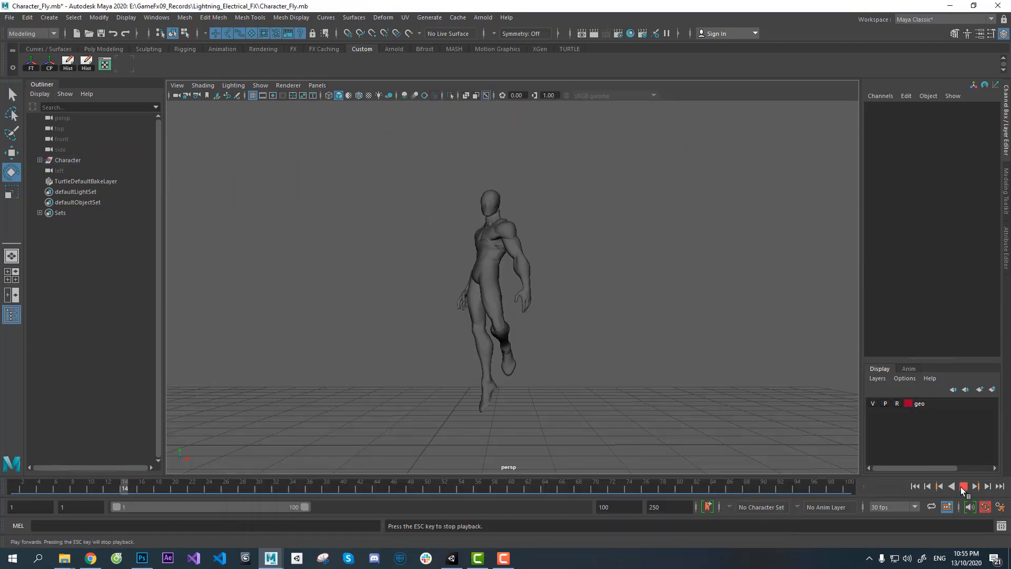